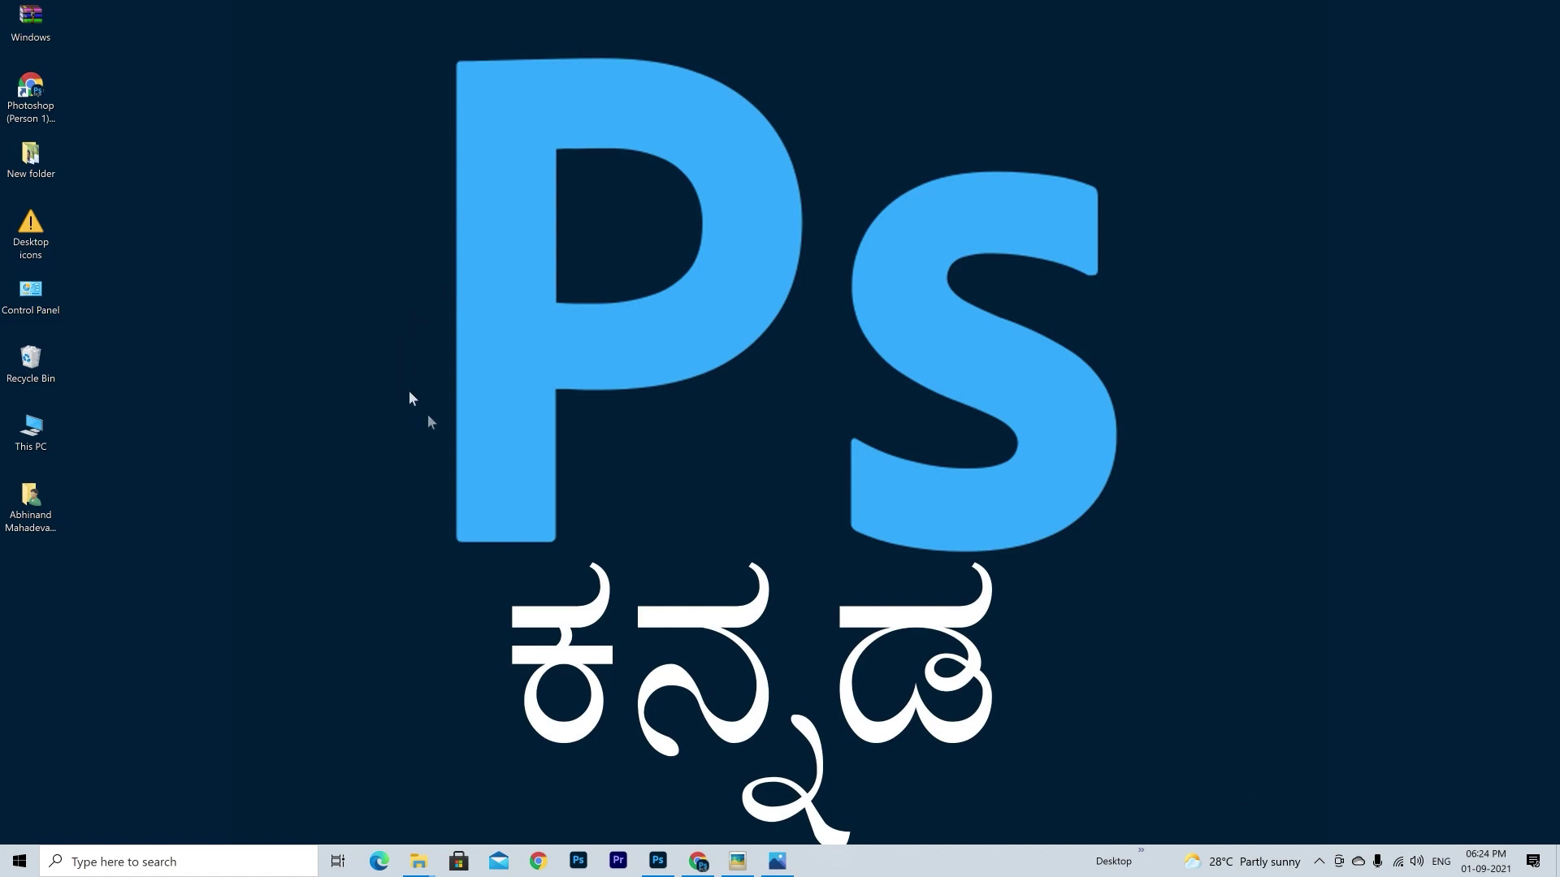
Switch to Photoshop and open the image cc43dc548ca494a0d0349b1b0709ea78.jpg
left_click(660, 861)
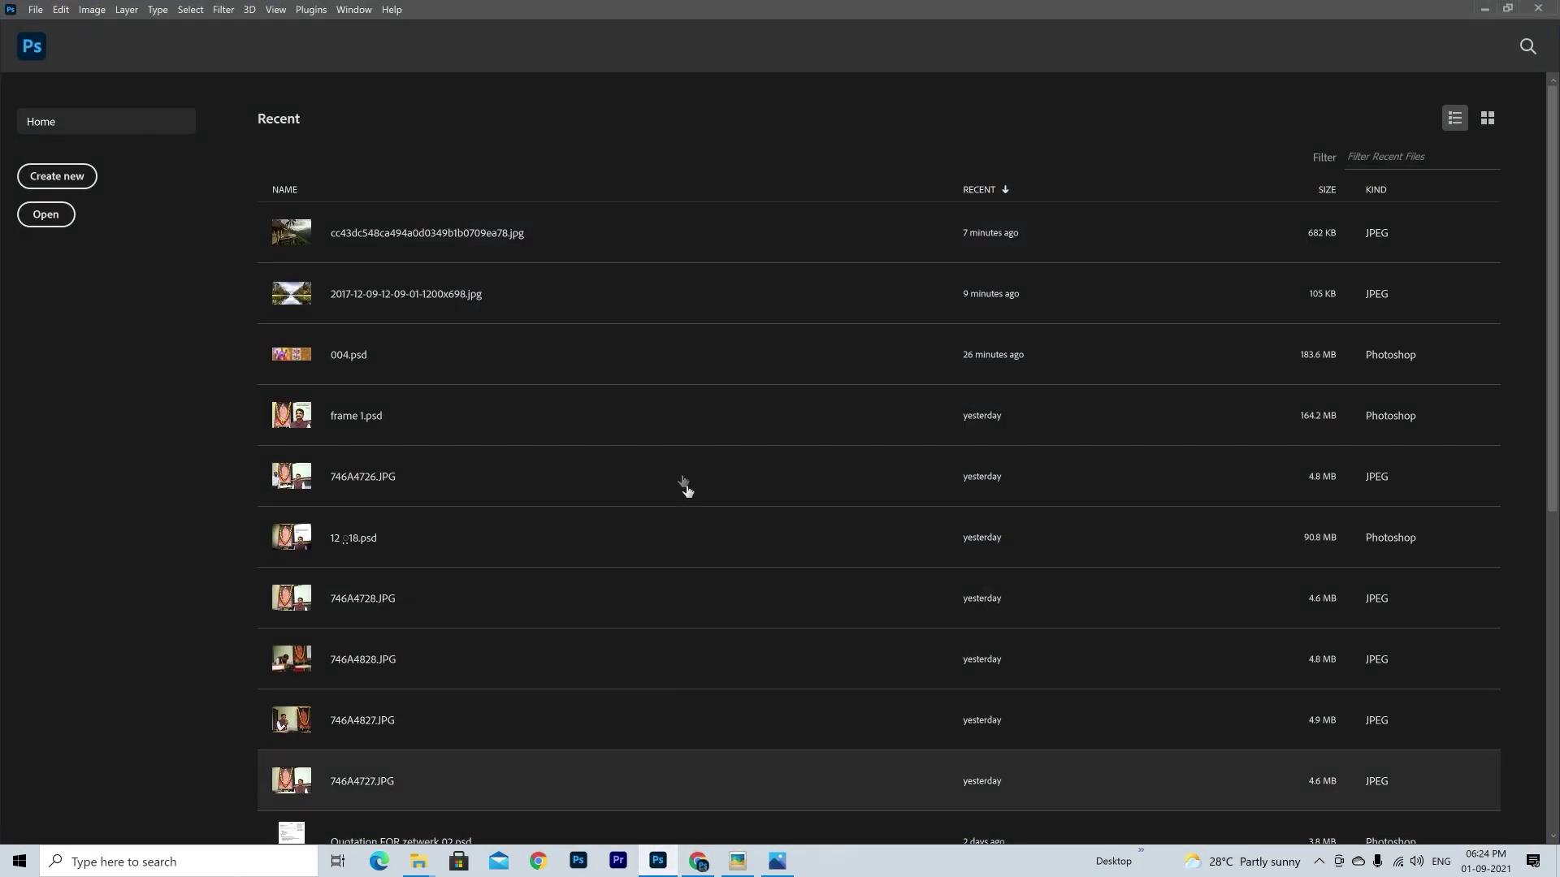
left_click(66, 225)
left_click(217, 173)
double_click(218, 172)
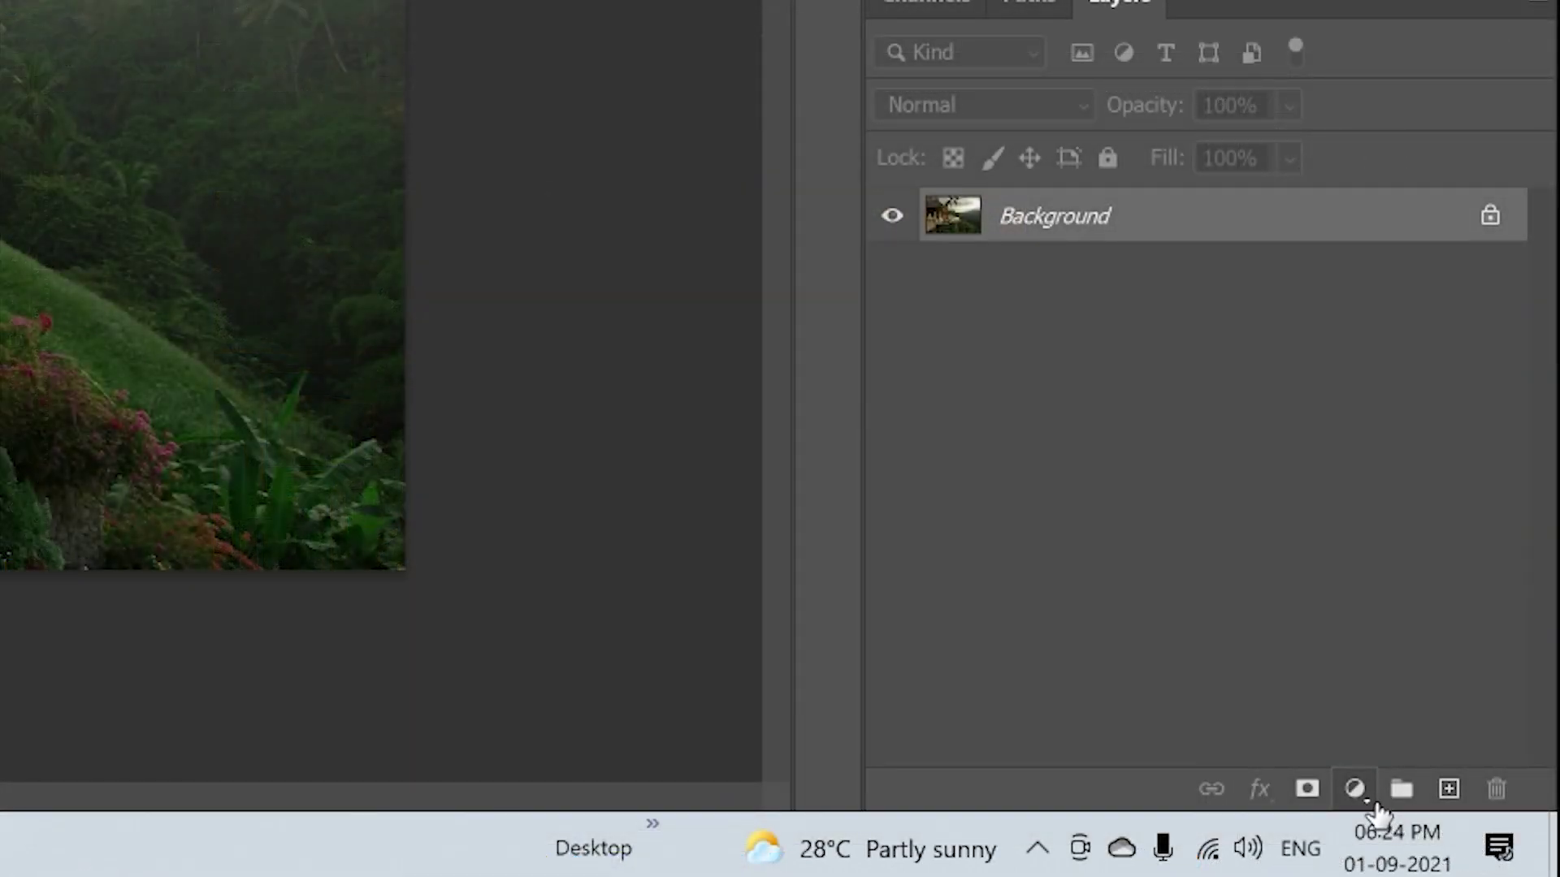
Add a Color Lookup adjustment layer above the Background using the Moonlight.3DL 3DLUT file
left_click(1355, 788)
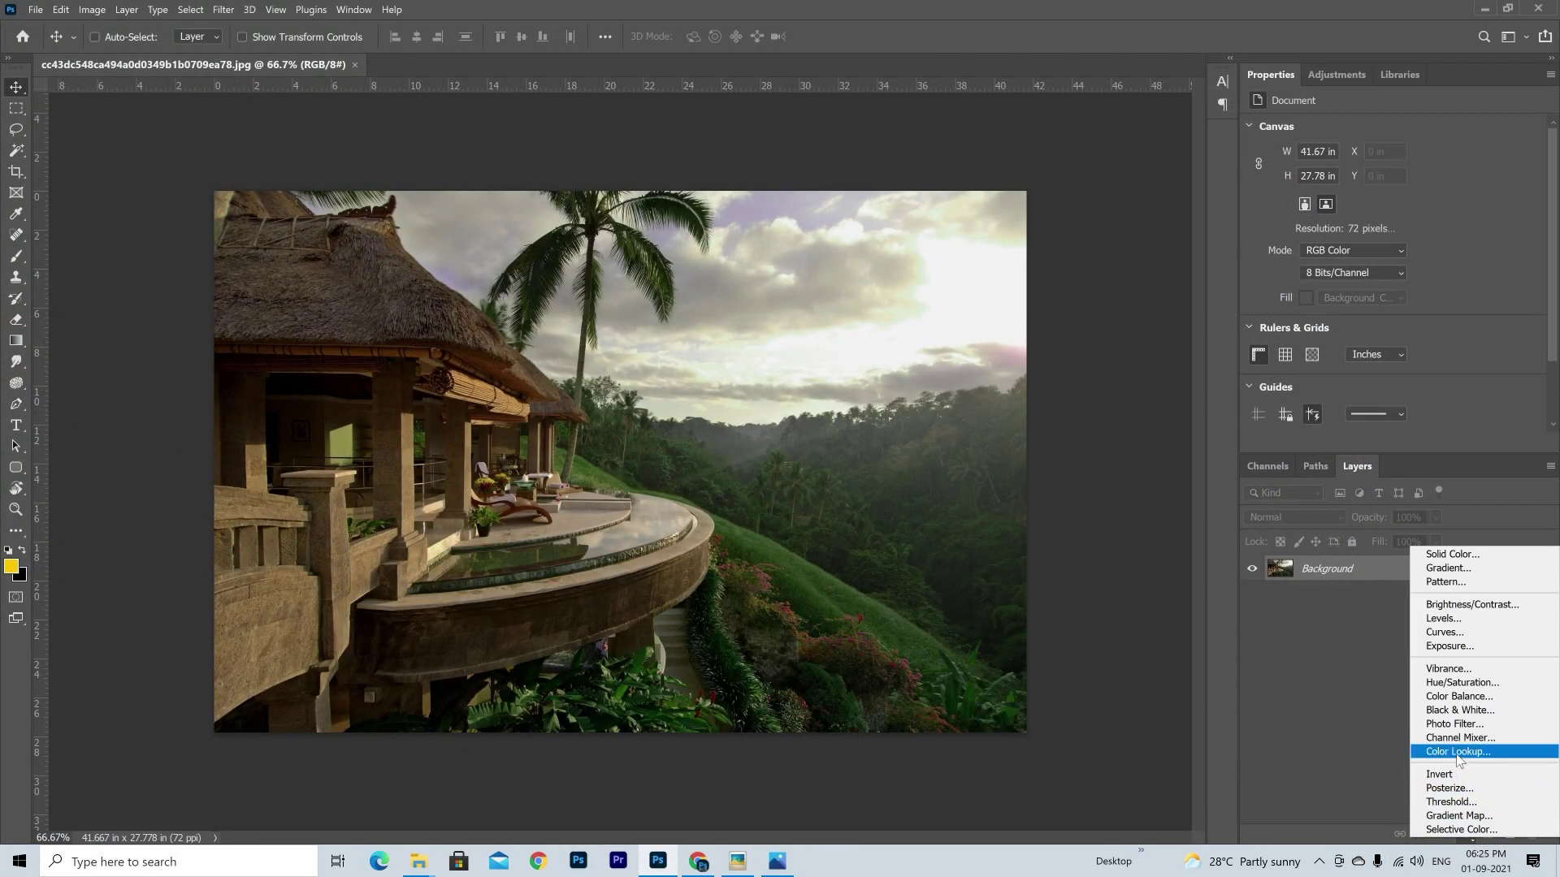
left_click(1458, 752)
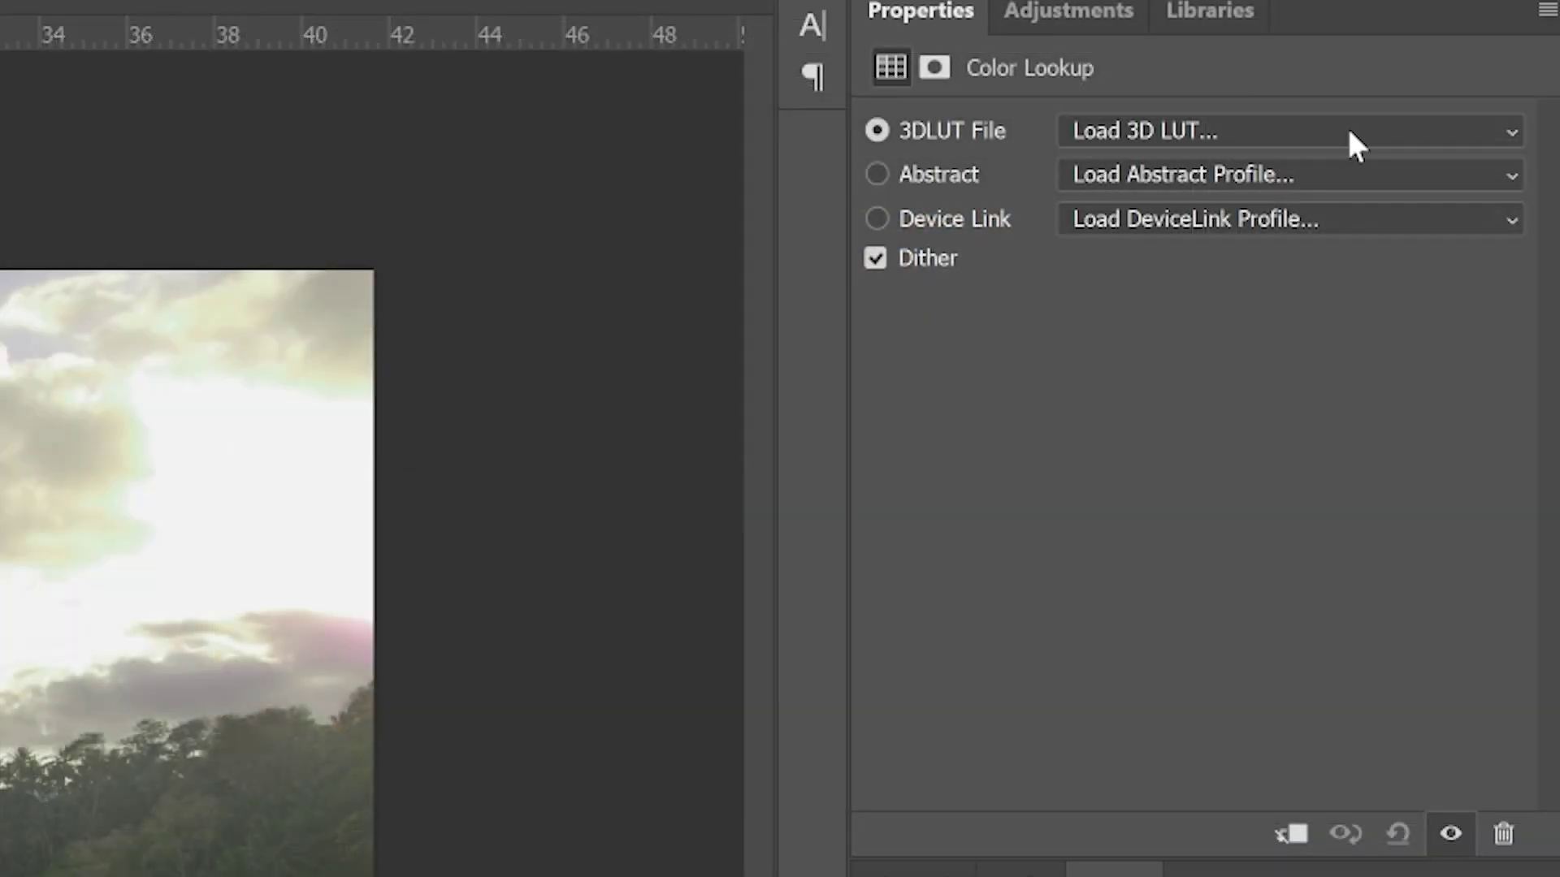
left_click(1349, 132)
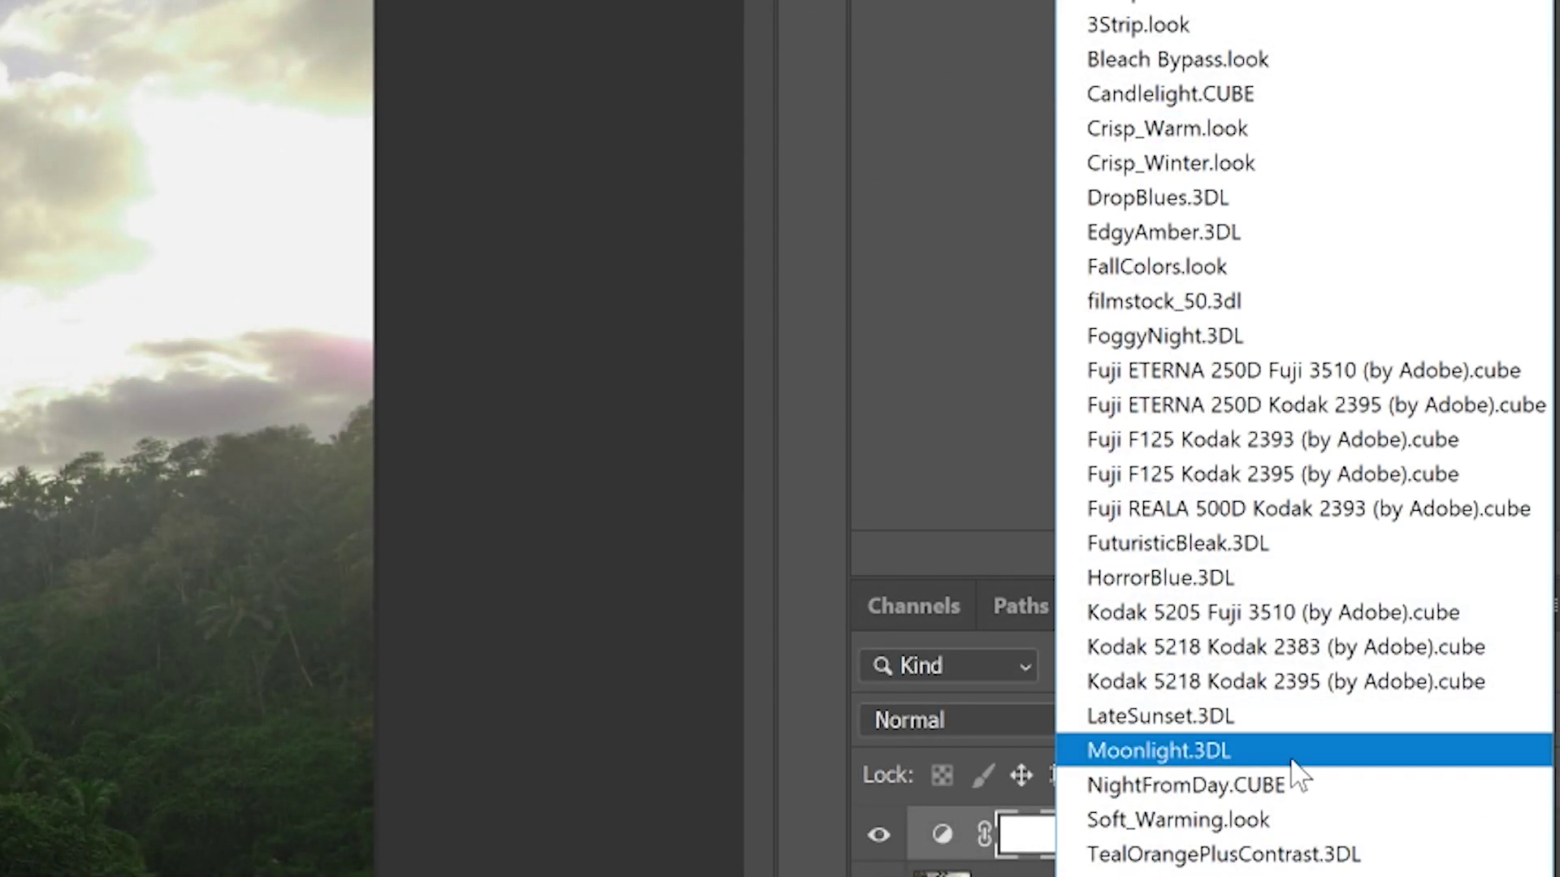
left_click(1293, 759)
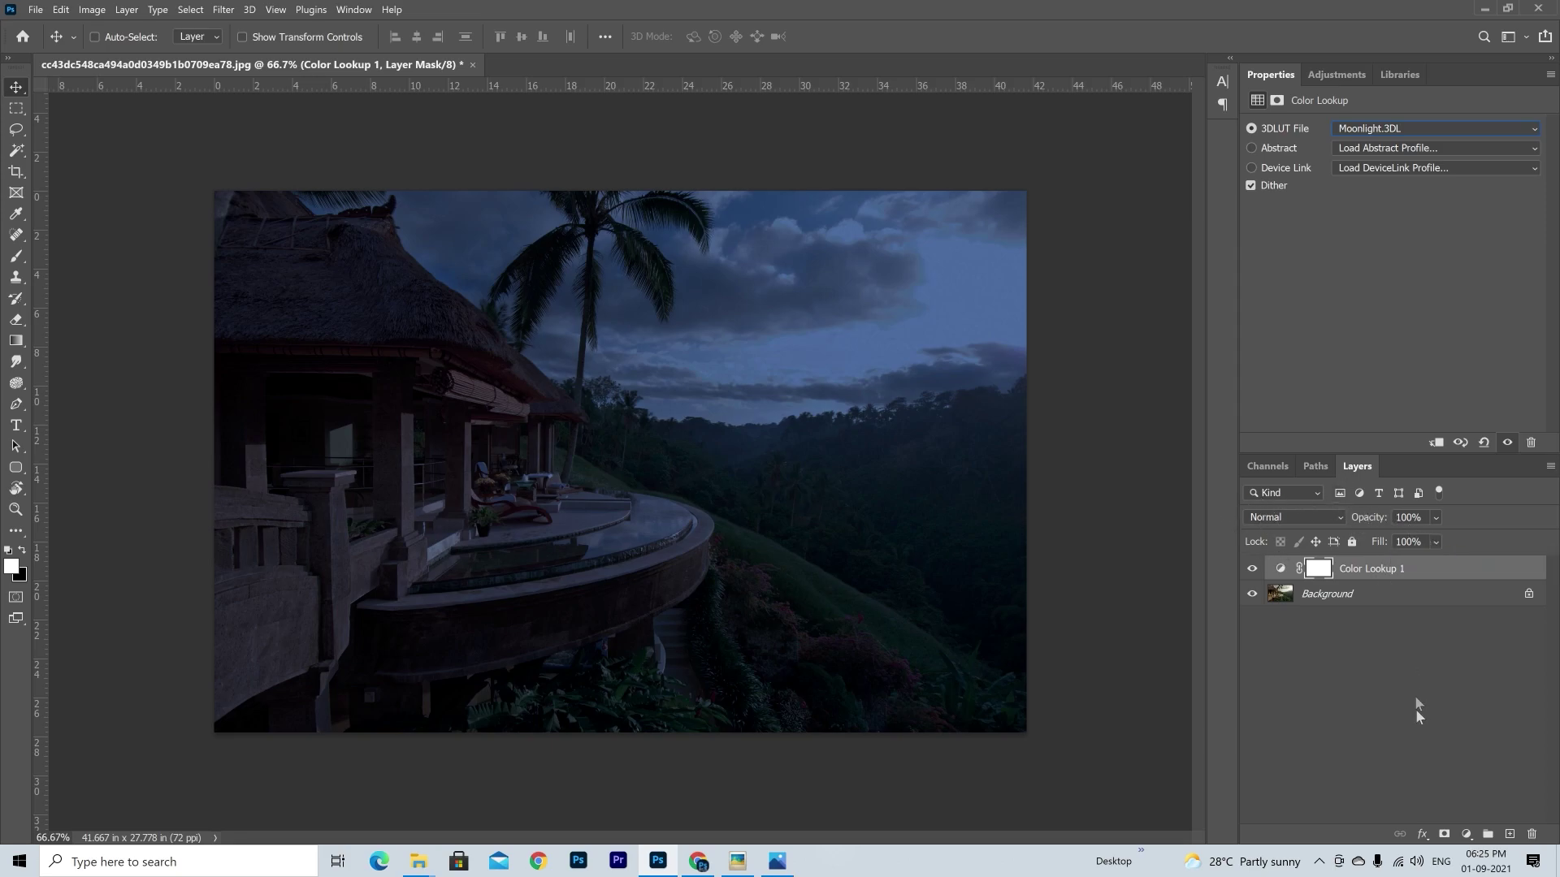
Add a Hue/Saturation adjustment layer and lower the master saturation to -66
left_click(1467, 835)
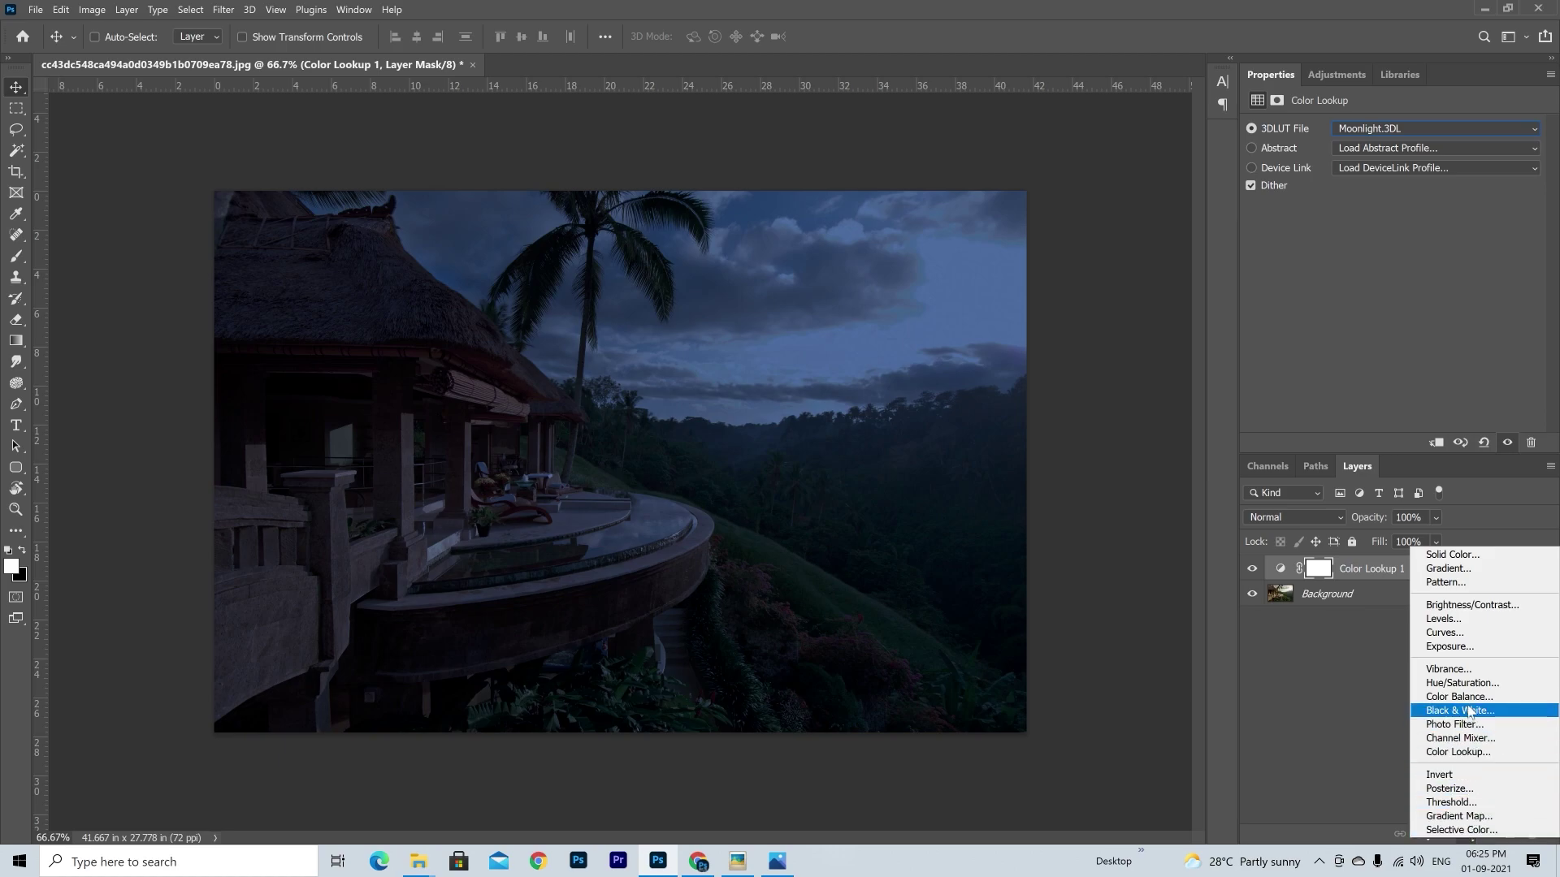
left_click(1462, 683)
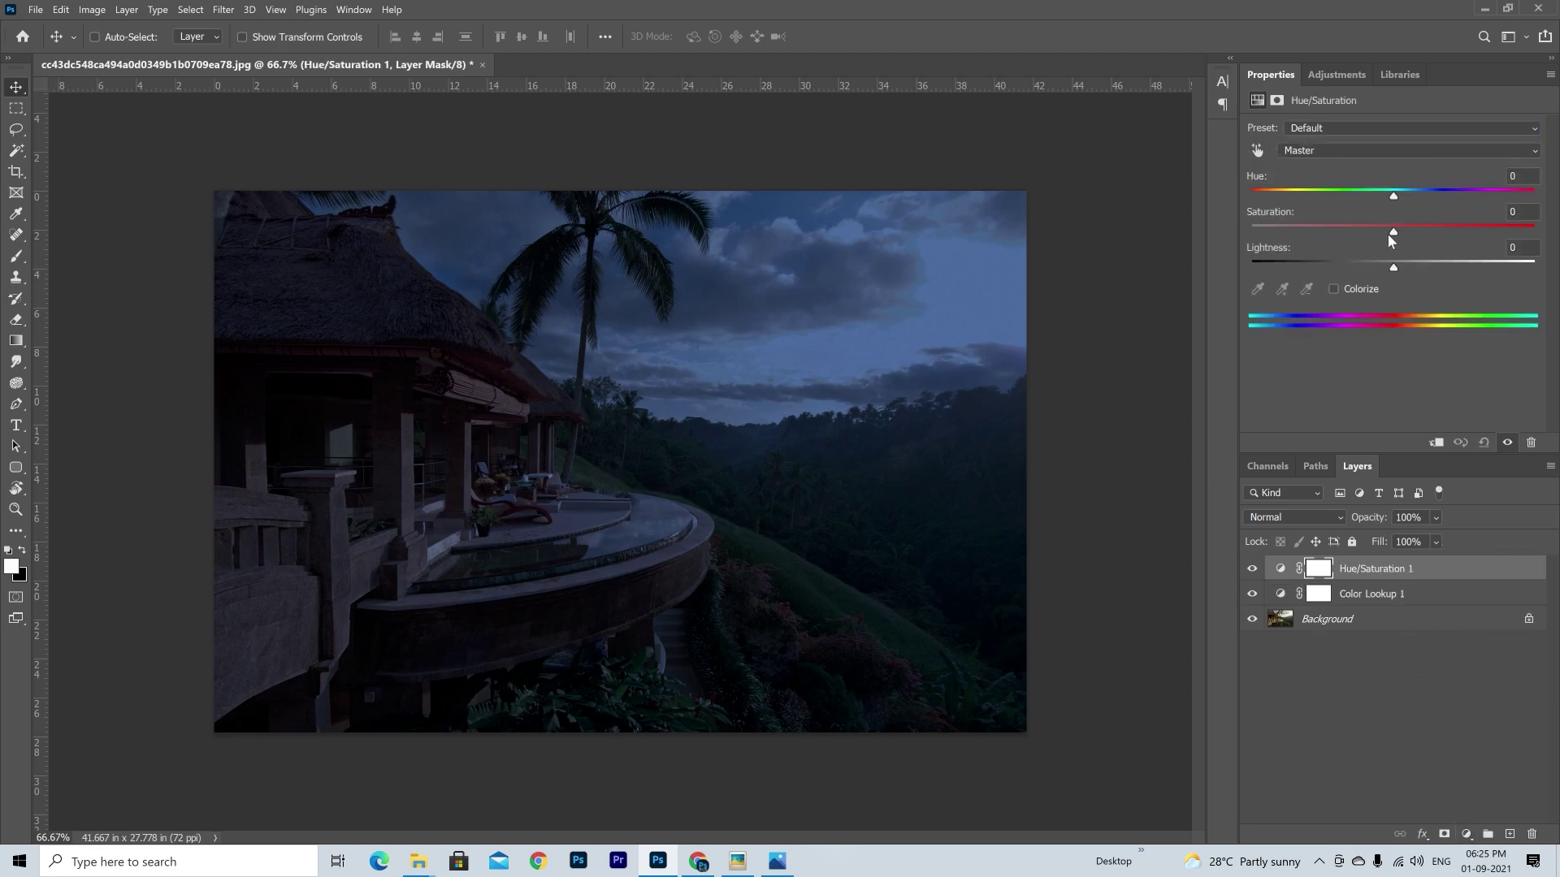
left_click_drag(1385, 229, 1319, 235)
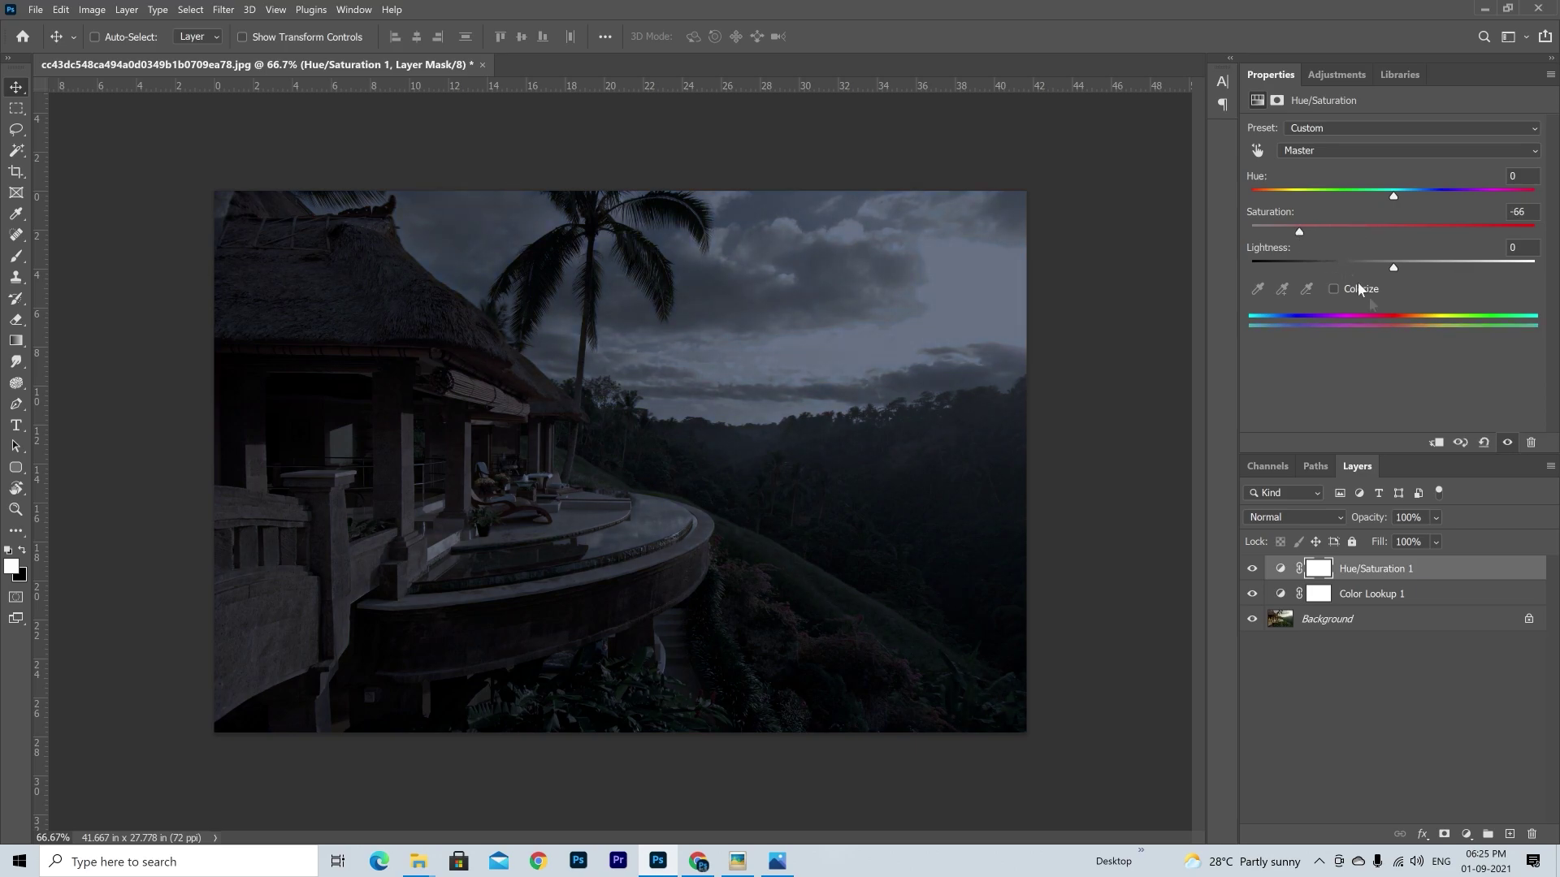
Add a Levels adjustment layer with the white input at 226 and the midtones at 0.76
left_click(1466, 834)
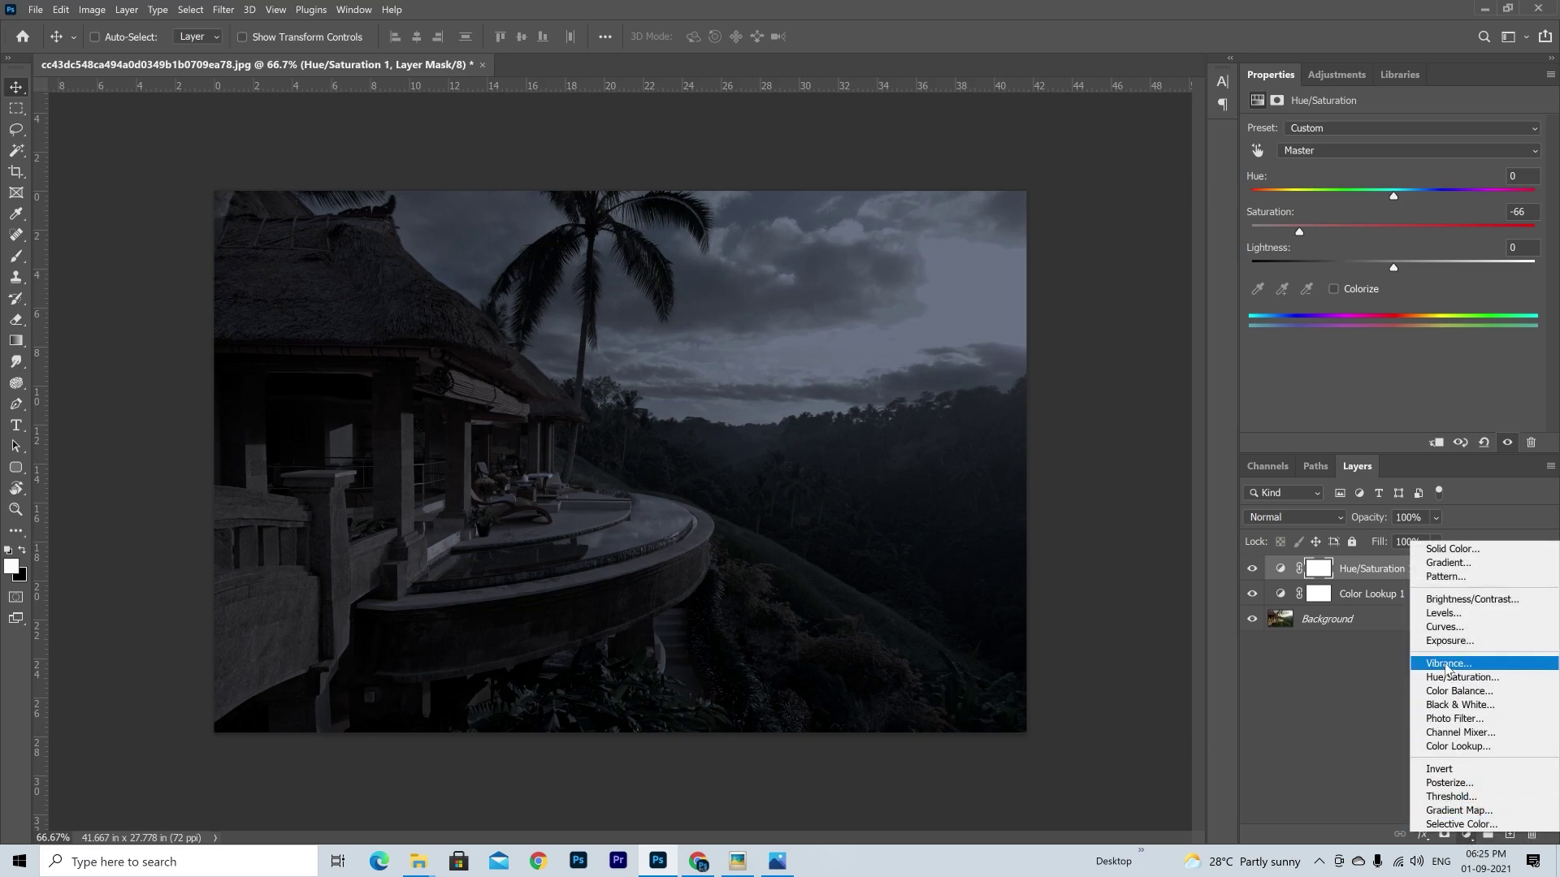
left_click(1444, 614)
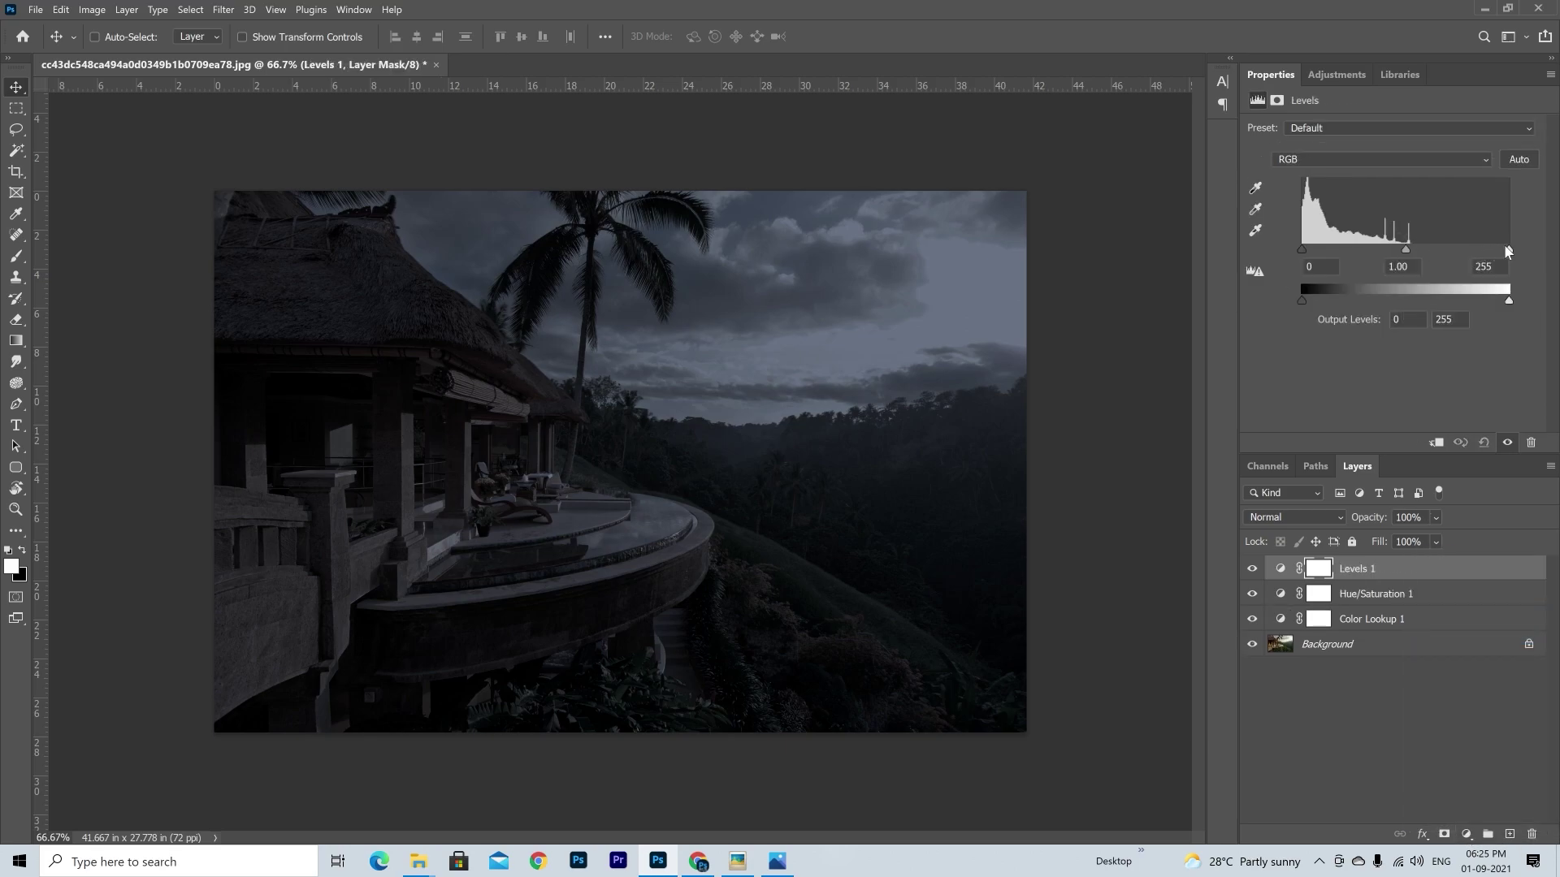
left_click_drag(1505, 249, 1485, 249)
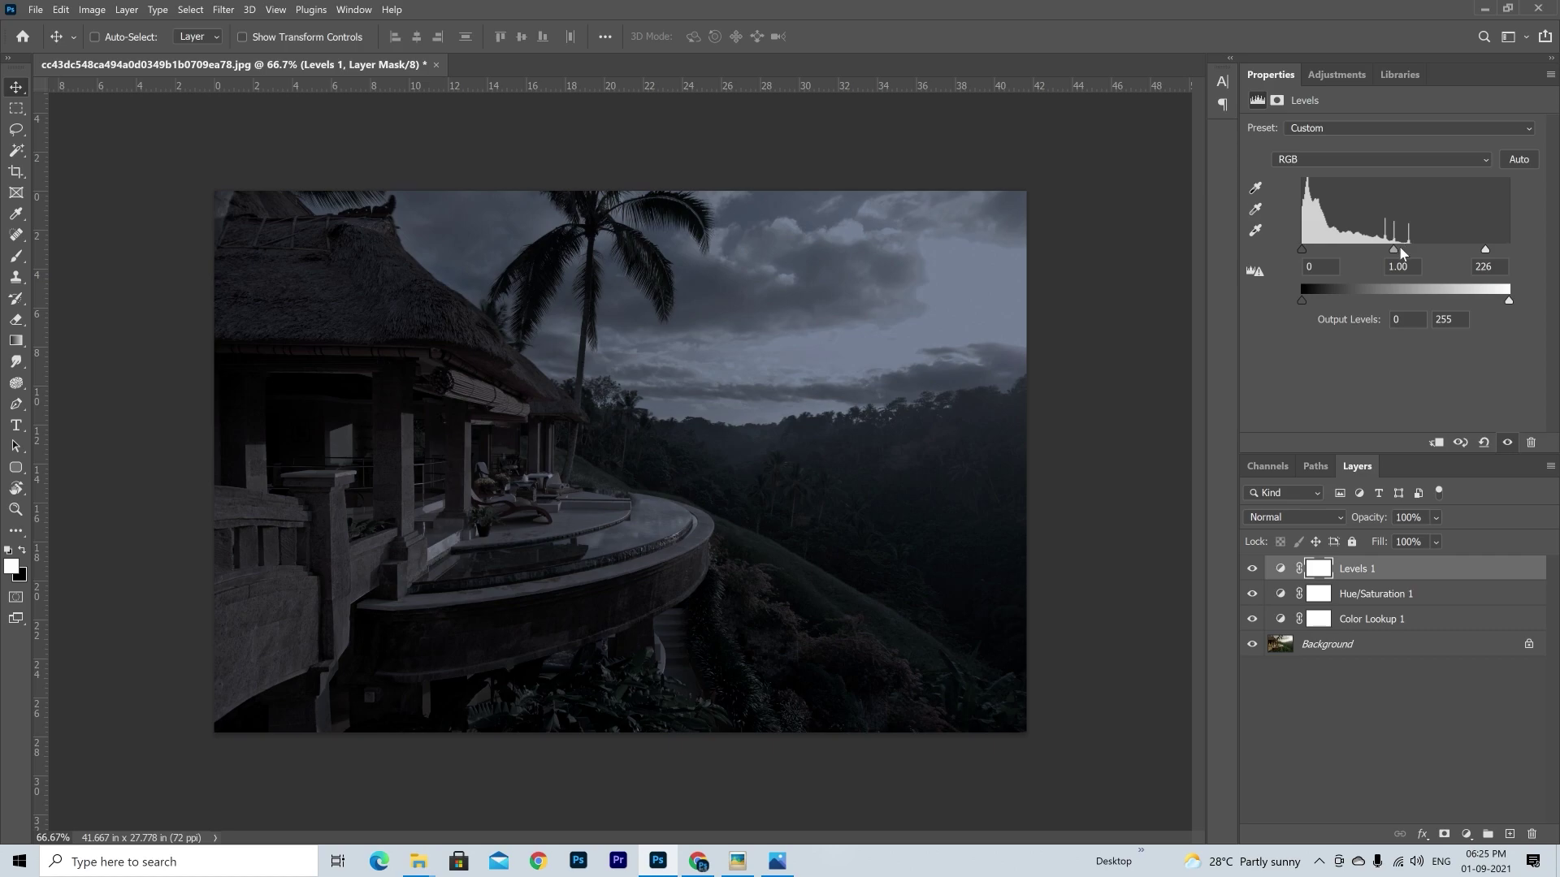
left_click_drag(1396, 253, 1412, 253)
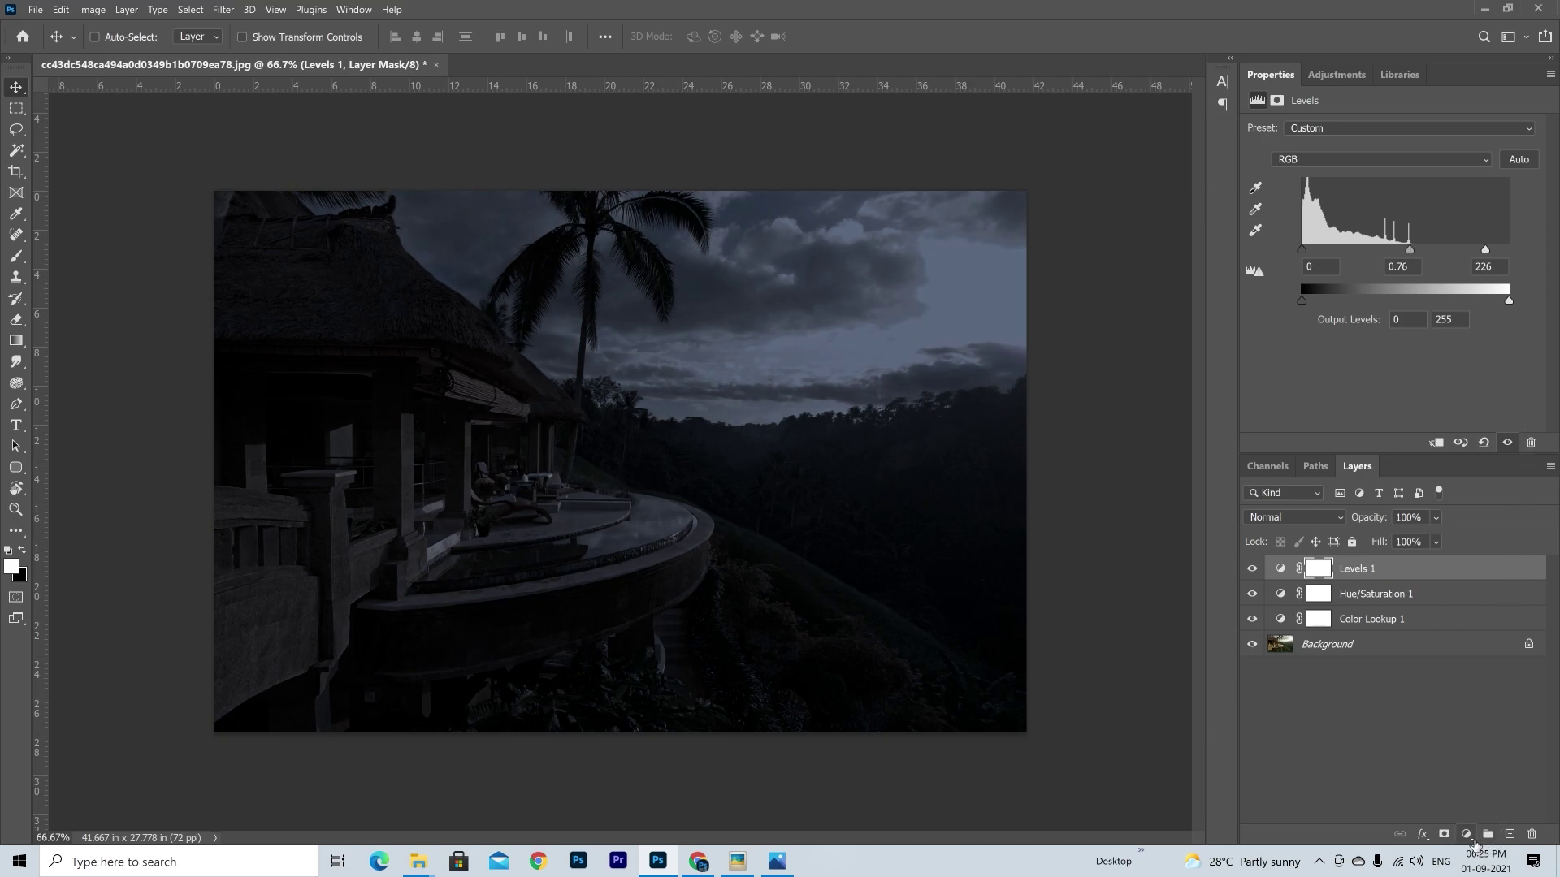
Add a second Color Lookup adjustment layer using the NightFromDay.CUBE 3DLUT file
left_click(1472, 841)
left_click(1459, 755)
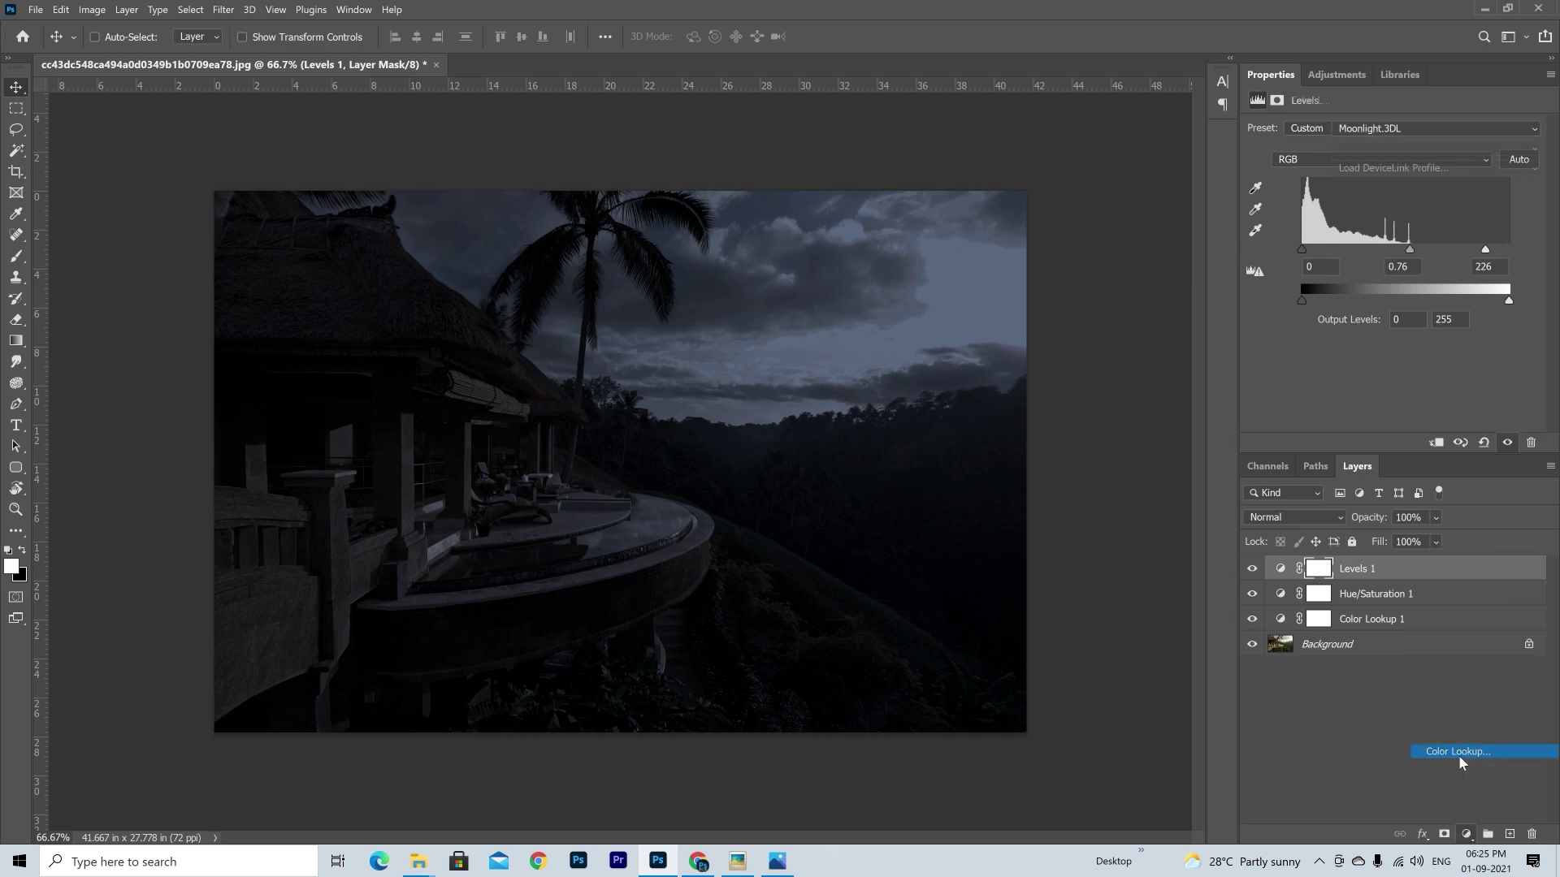
left_click(1412, 128)
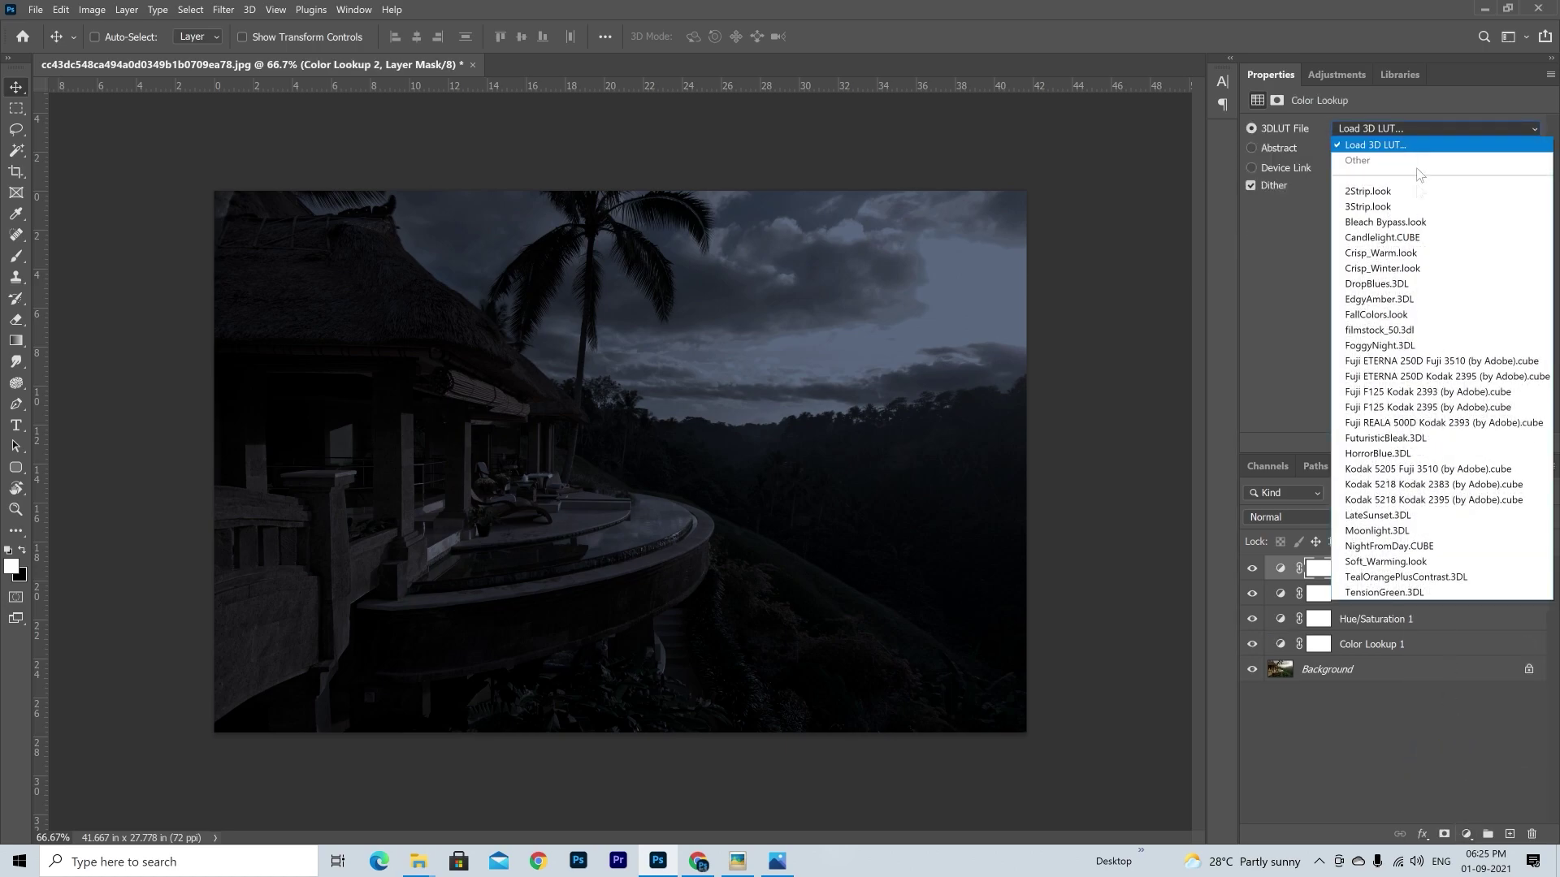
left_click(1395, 549)
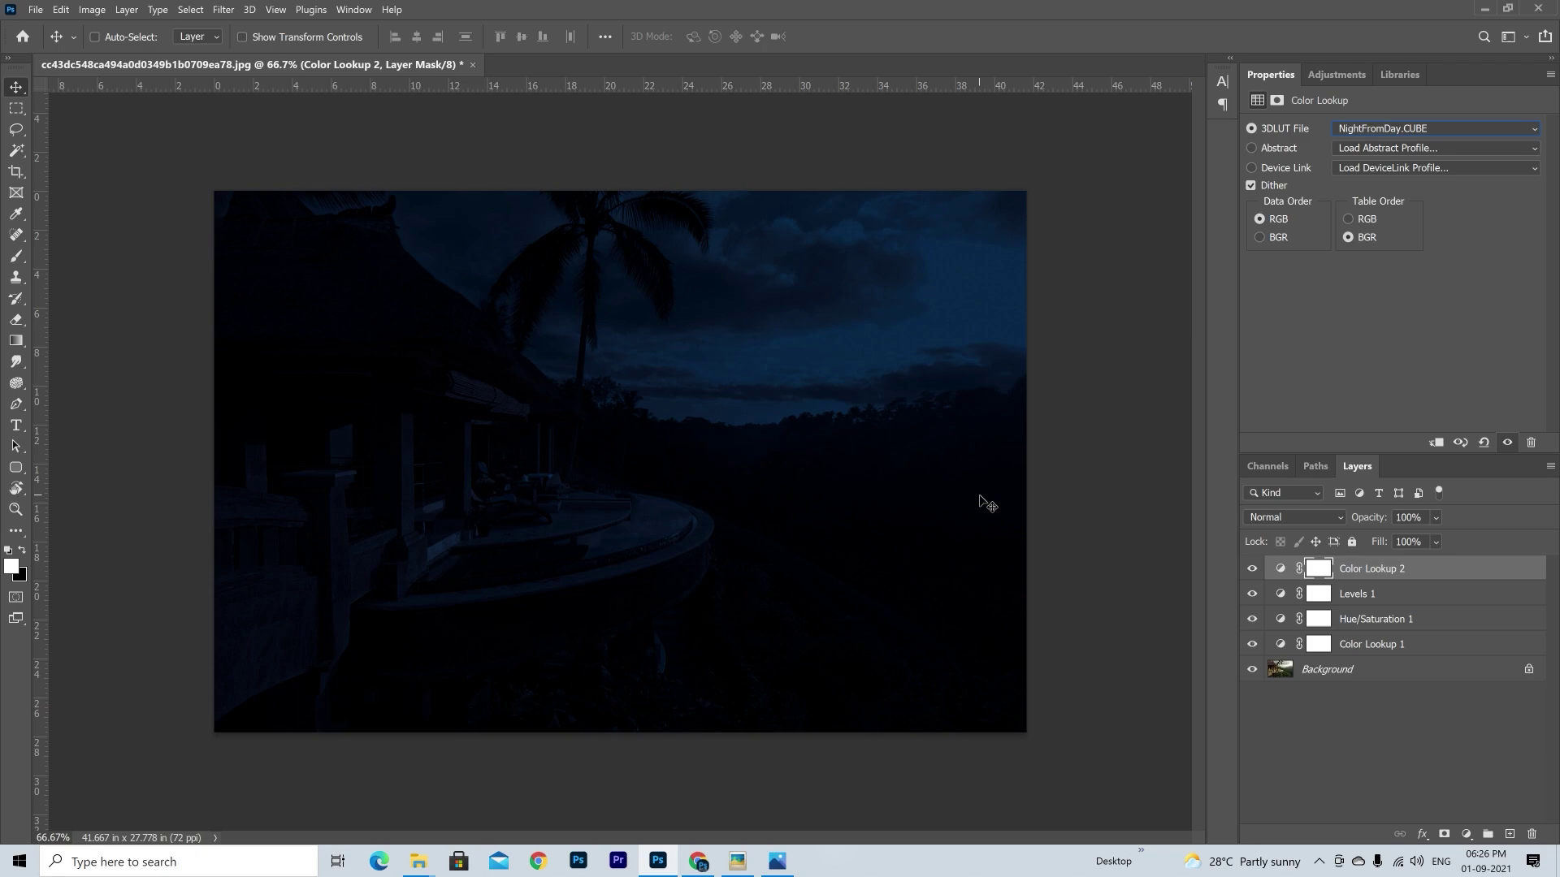
Create a new empty layer above the adjustment layers with the default name and Normal mode
key("ctrl")
key("ctrl+shift+n")
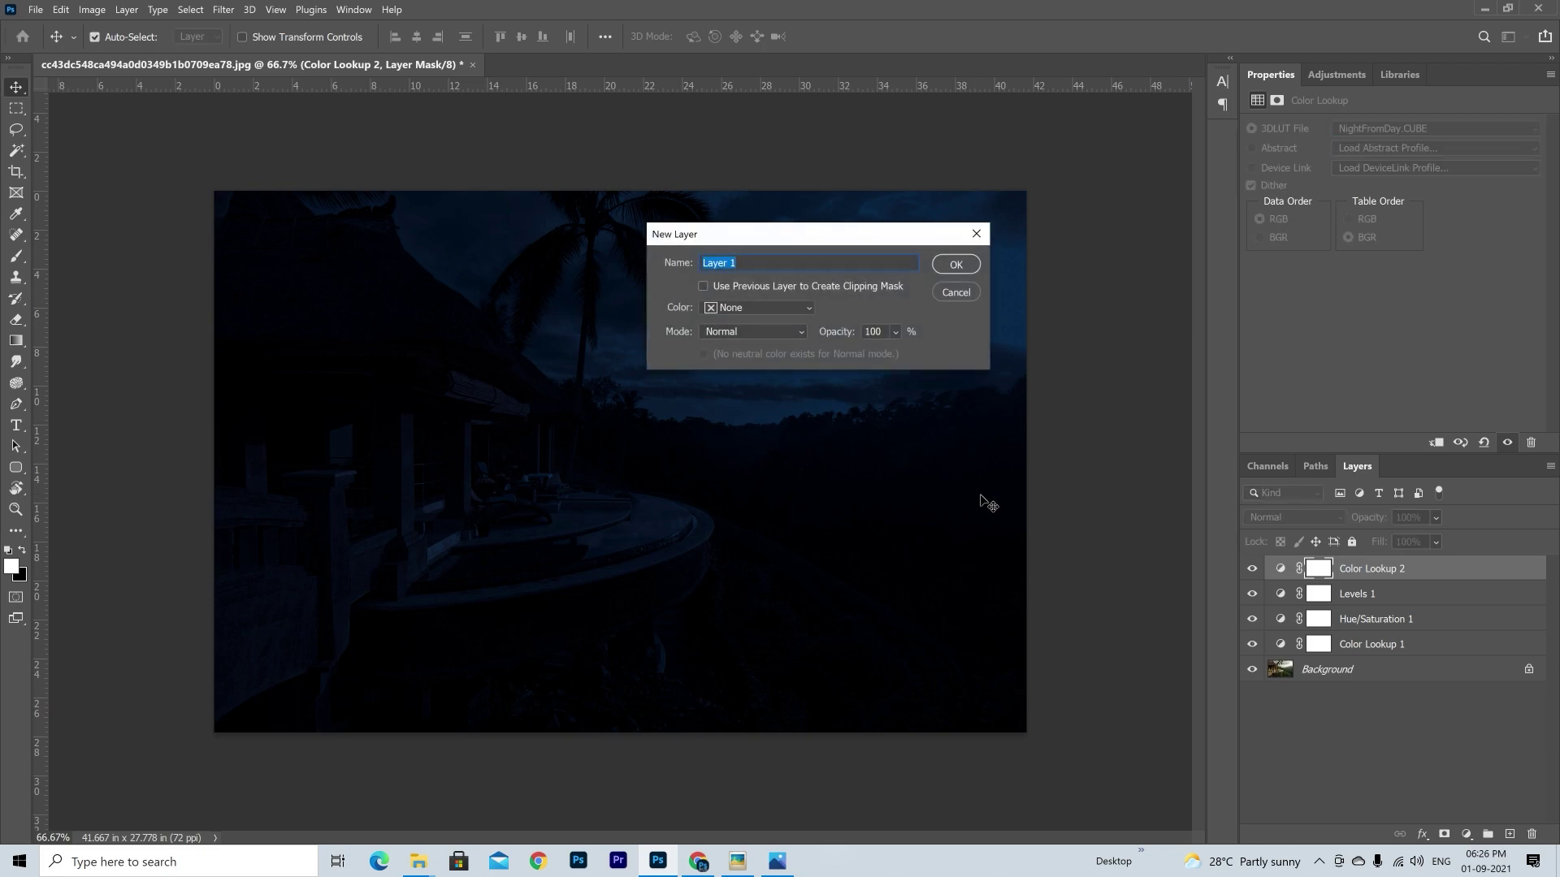
left_click(956, 264)
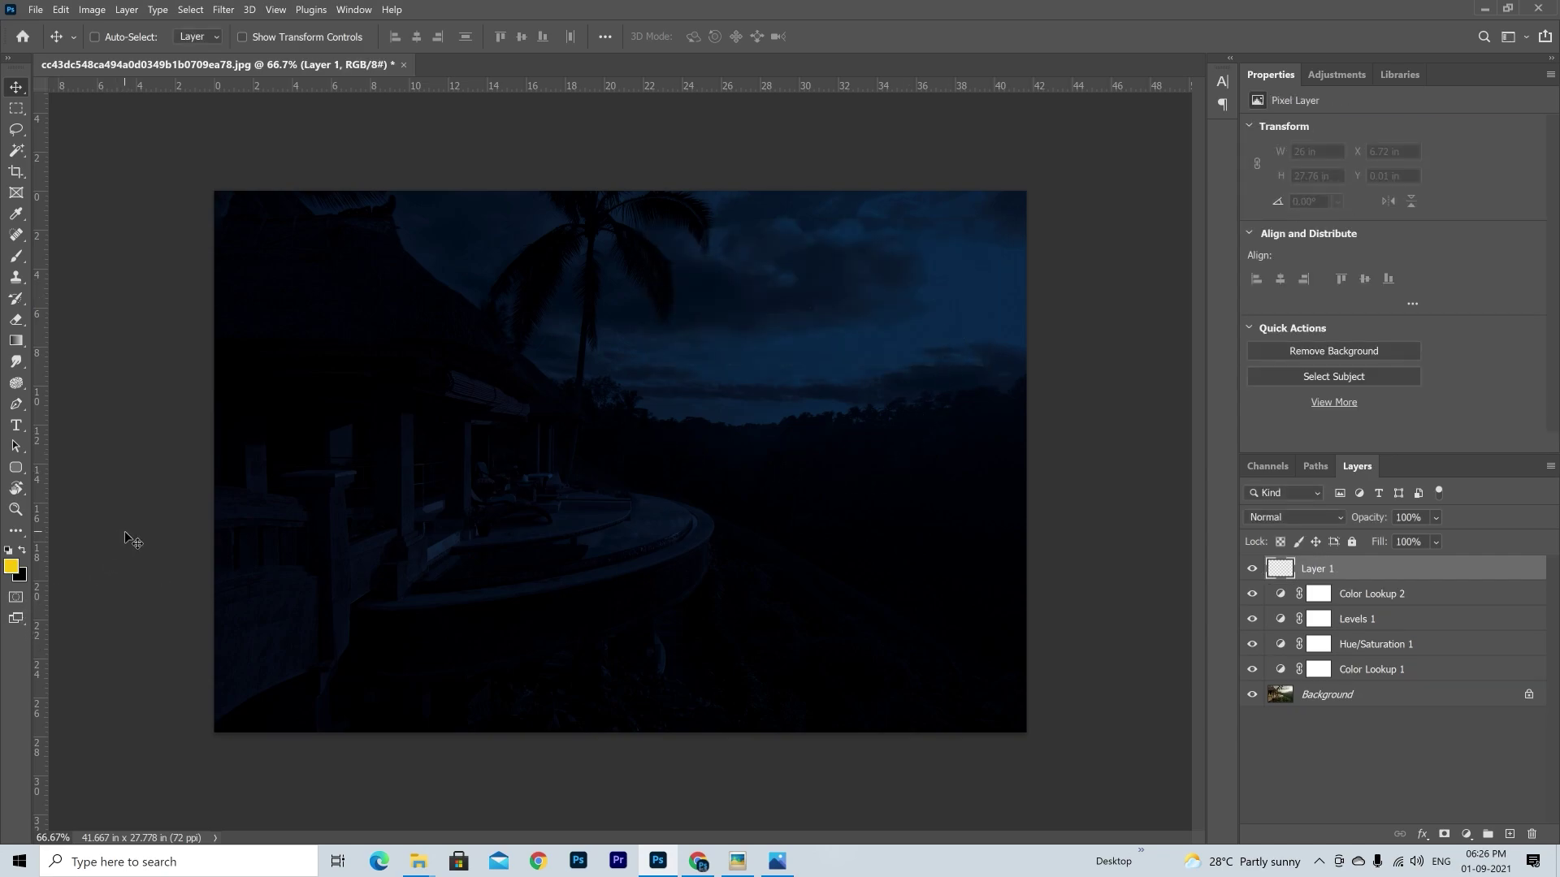
Set the foreground color to the lighter yellow fbd03a for painting with the Brush tool
key("b")
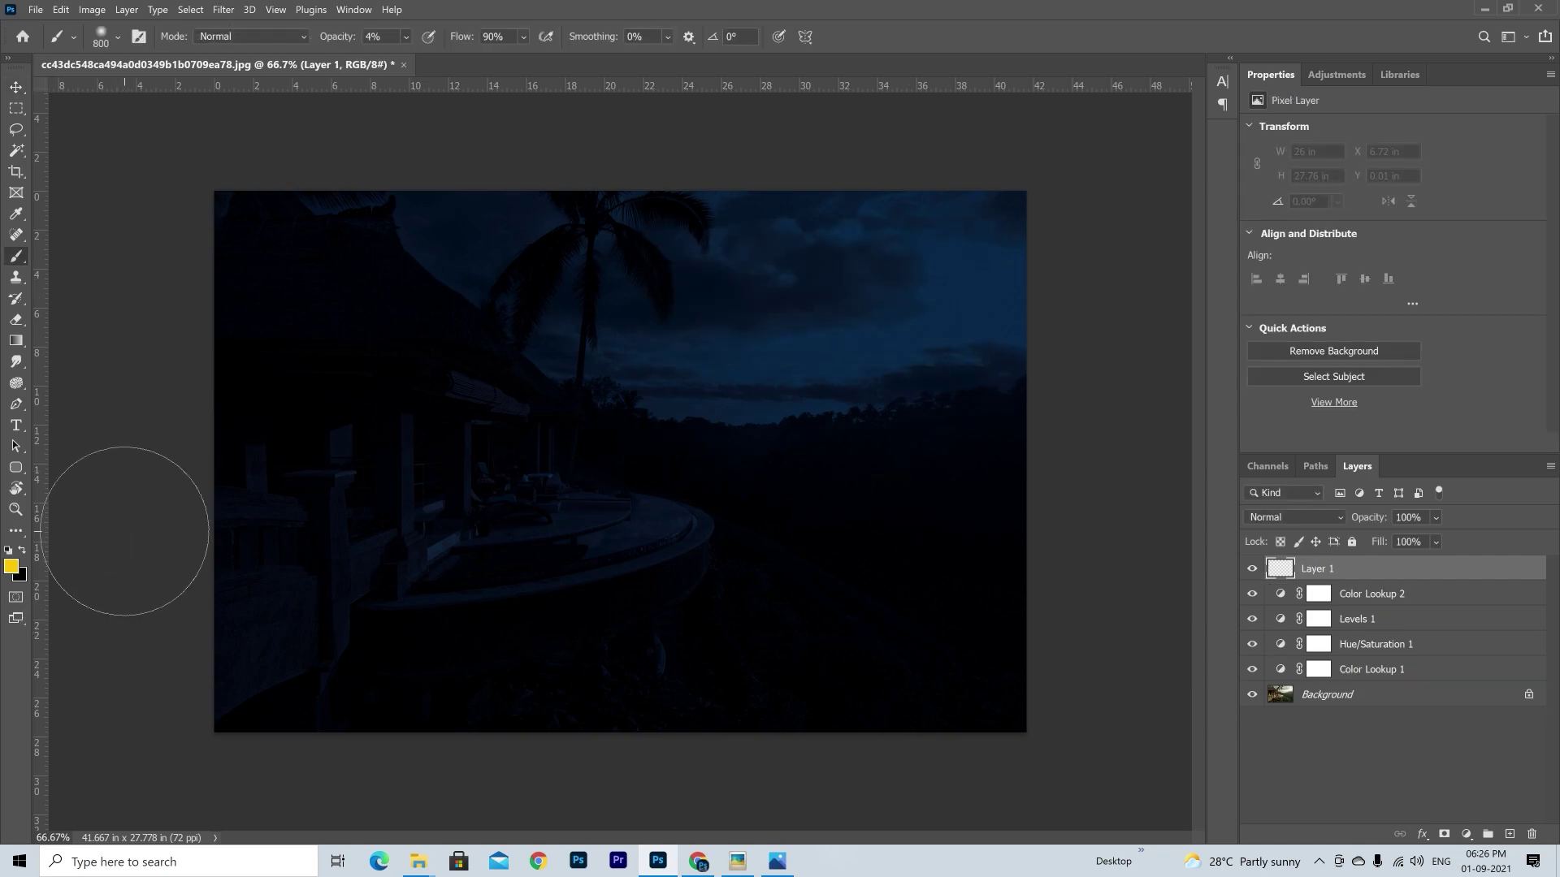
left_click(12, 566)
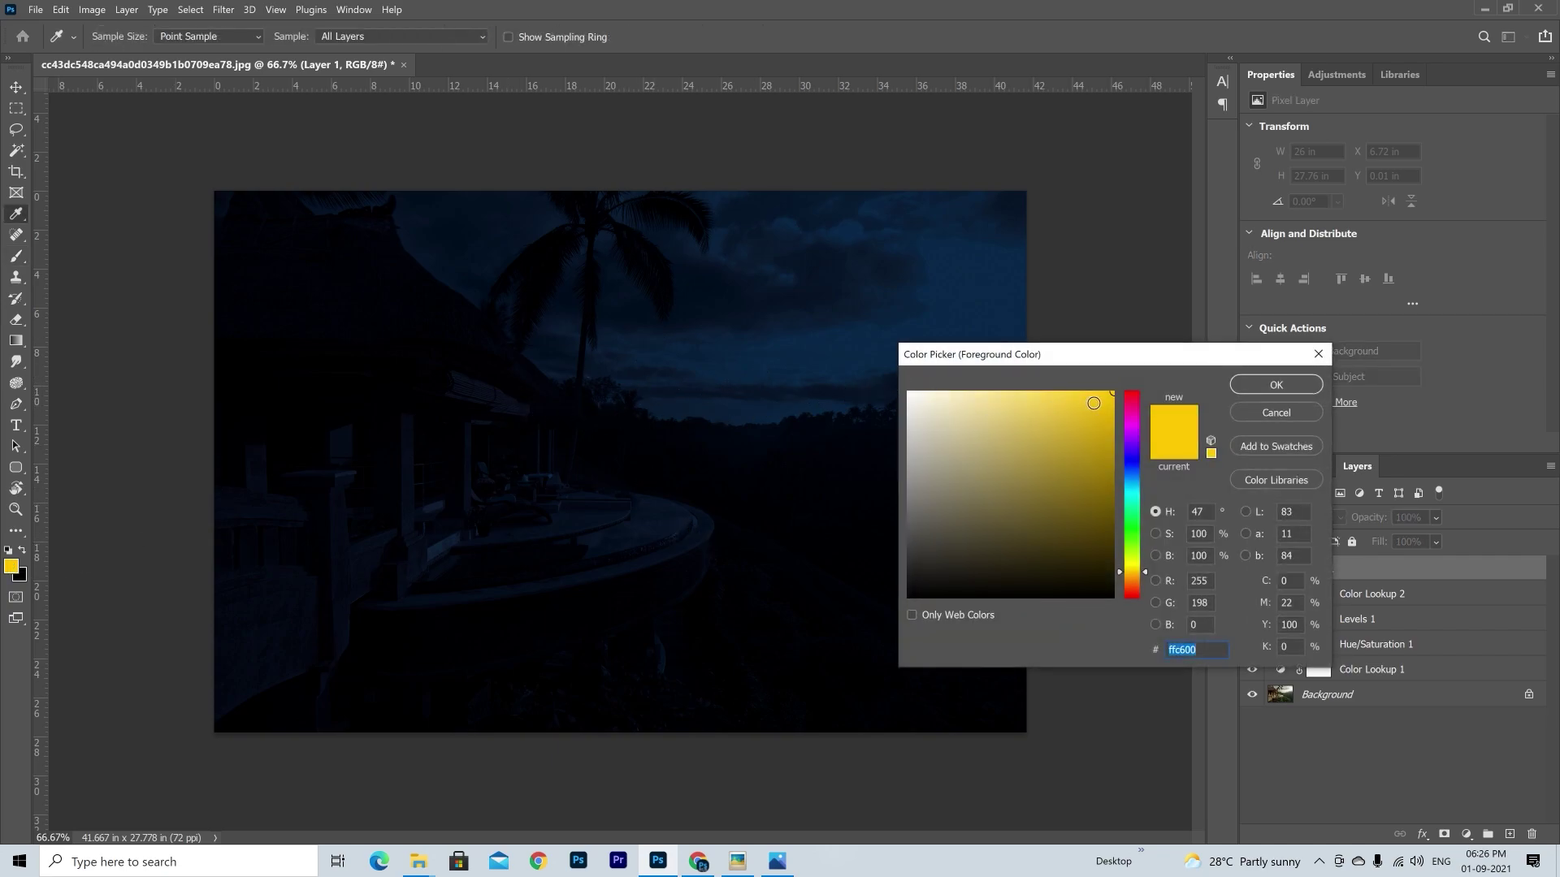
mouse_move(1084, 404)
left_mouse_down()
mouse_move(1049, 395)
mouse_move(1083, 403)
left_mouse_up()
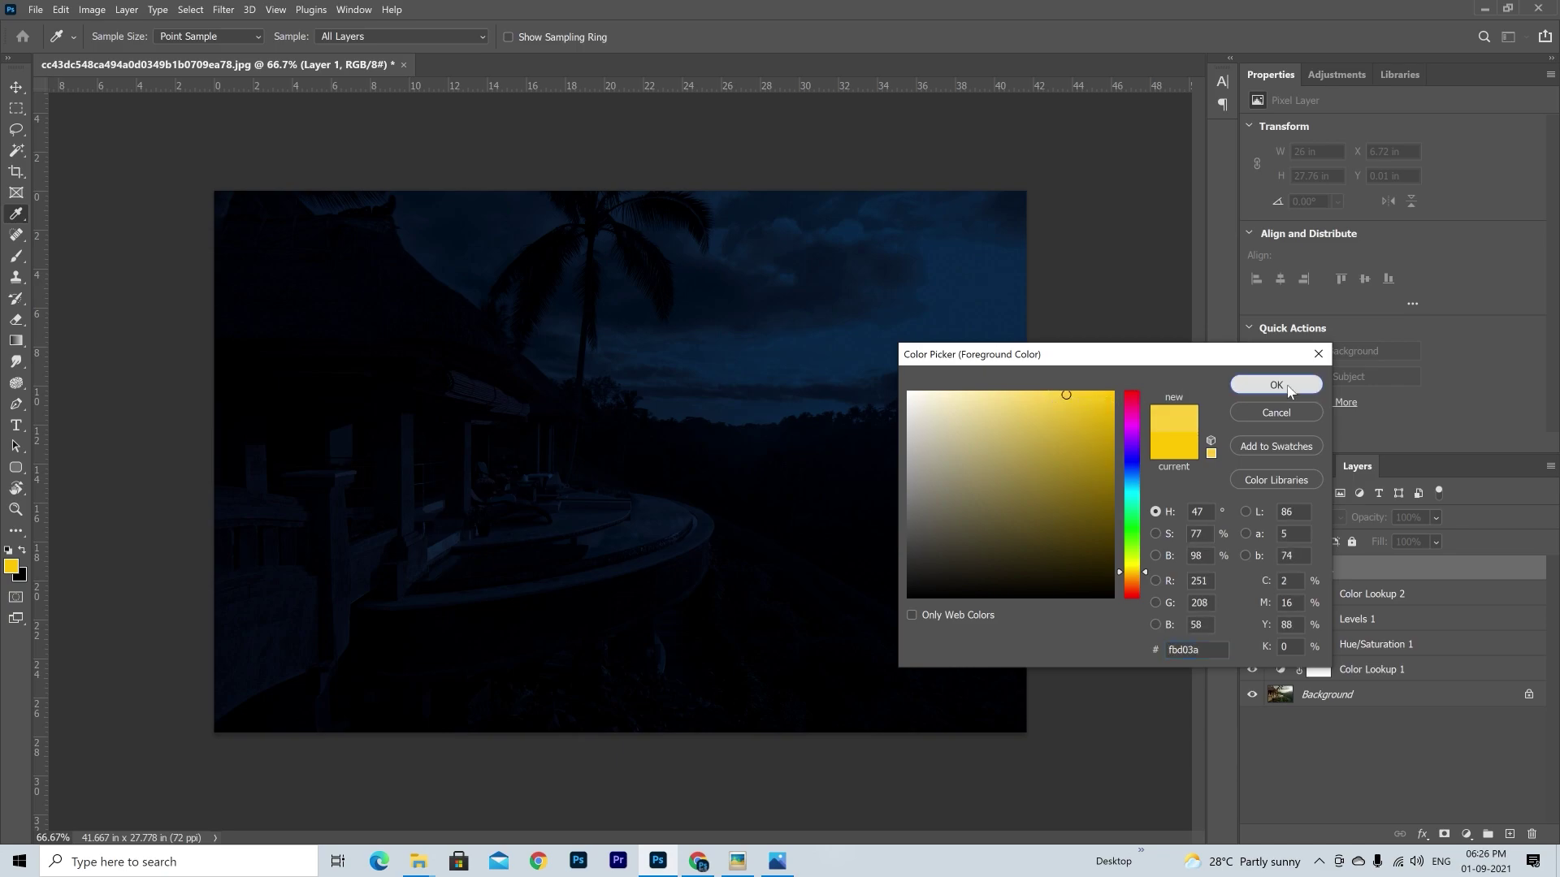
left_click(1275, 385)
Paint a faint yellow glow on the porch with a Soft Round brush of 800 px at 12% opacity
key("b")
right_click(443, 387)
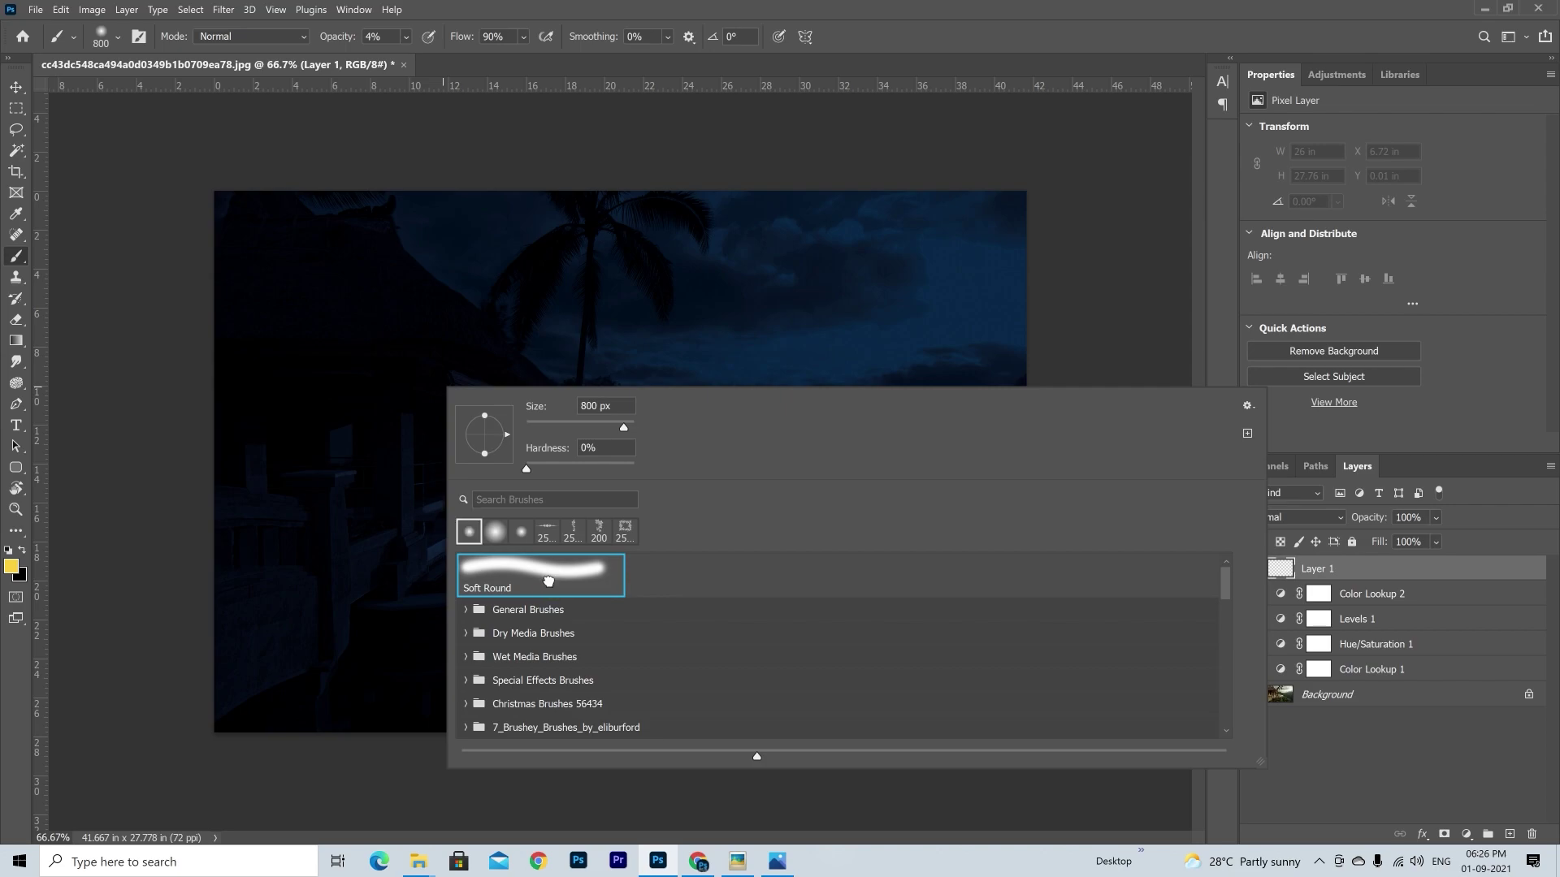
double_click(548, 578)
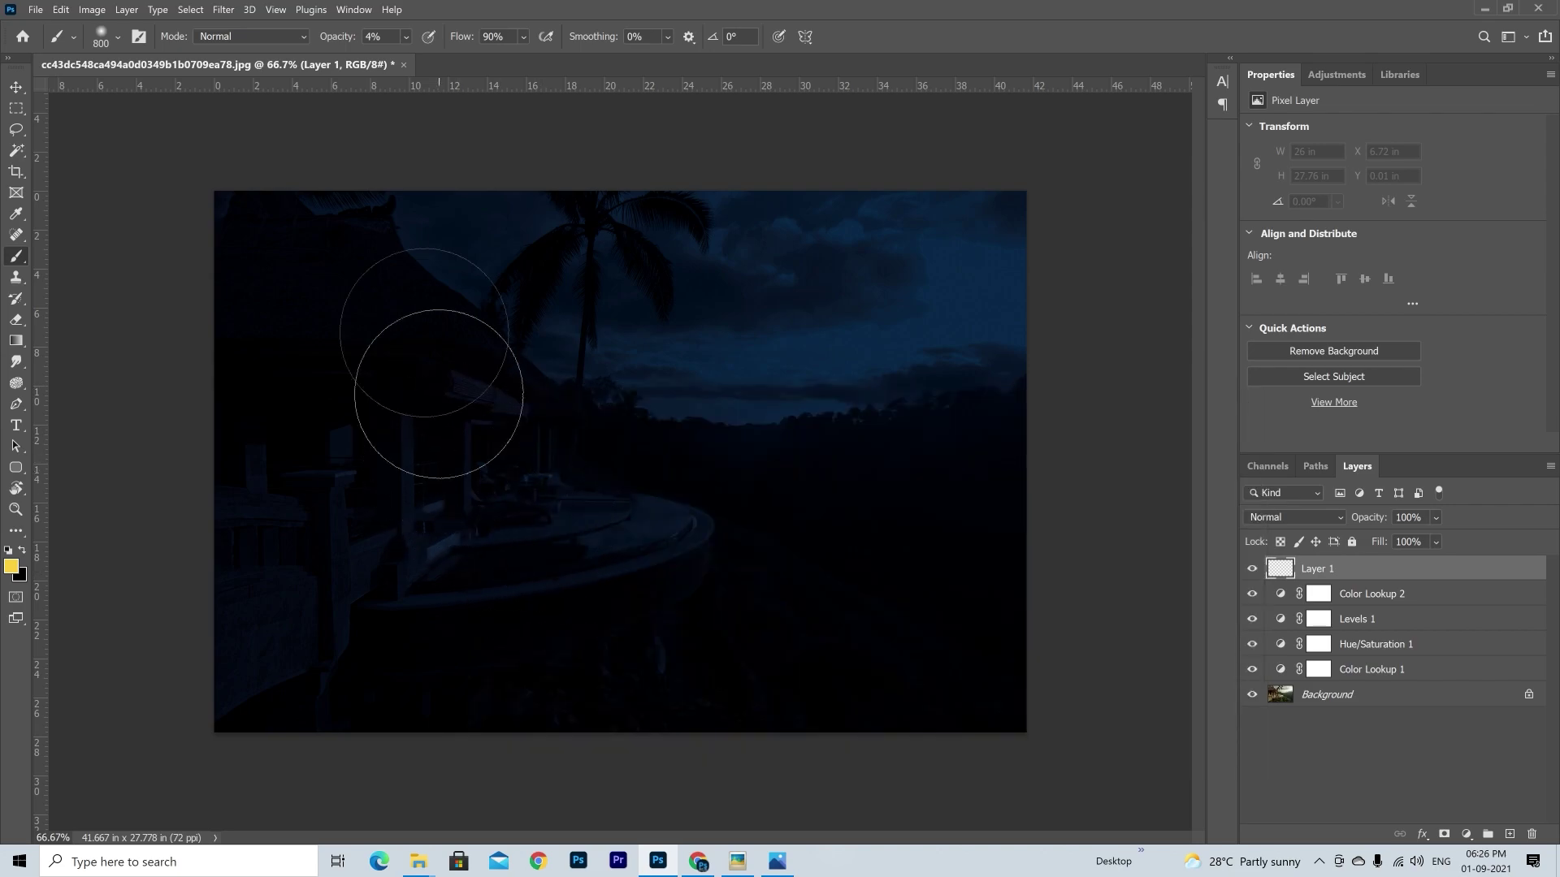
left_click(405, 36)
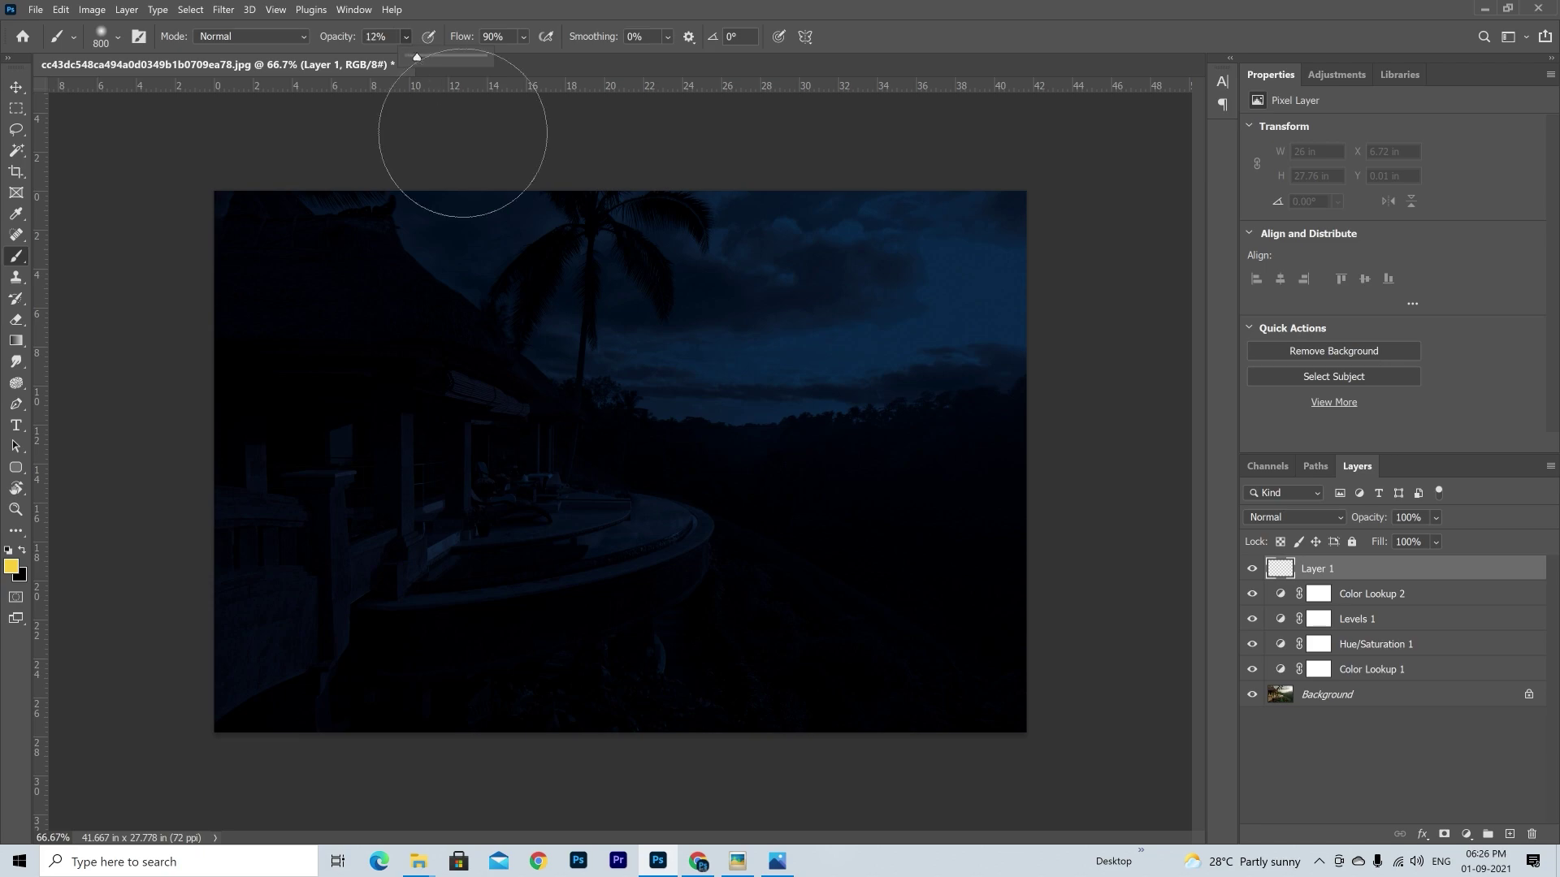
left_click(446, 452)
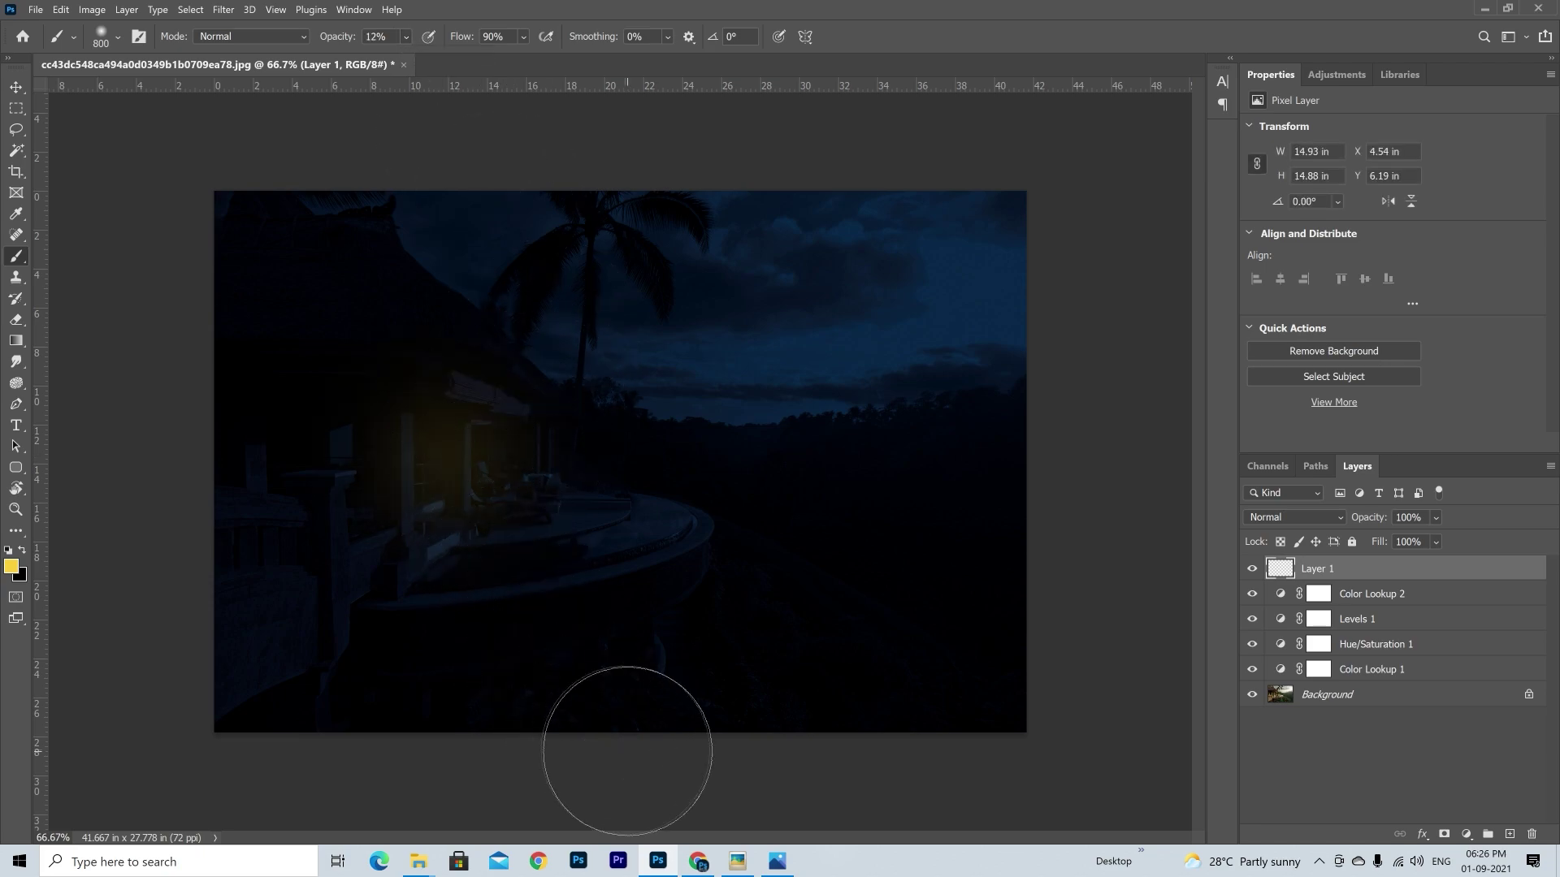
Enlarge the brush and paint a wider yellow glow, about 22.4 in across, over the porch glow
key("bracketright")
key("bracketright")
key("bracketright")
key("bracketright")
left_click(456, 454)
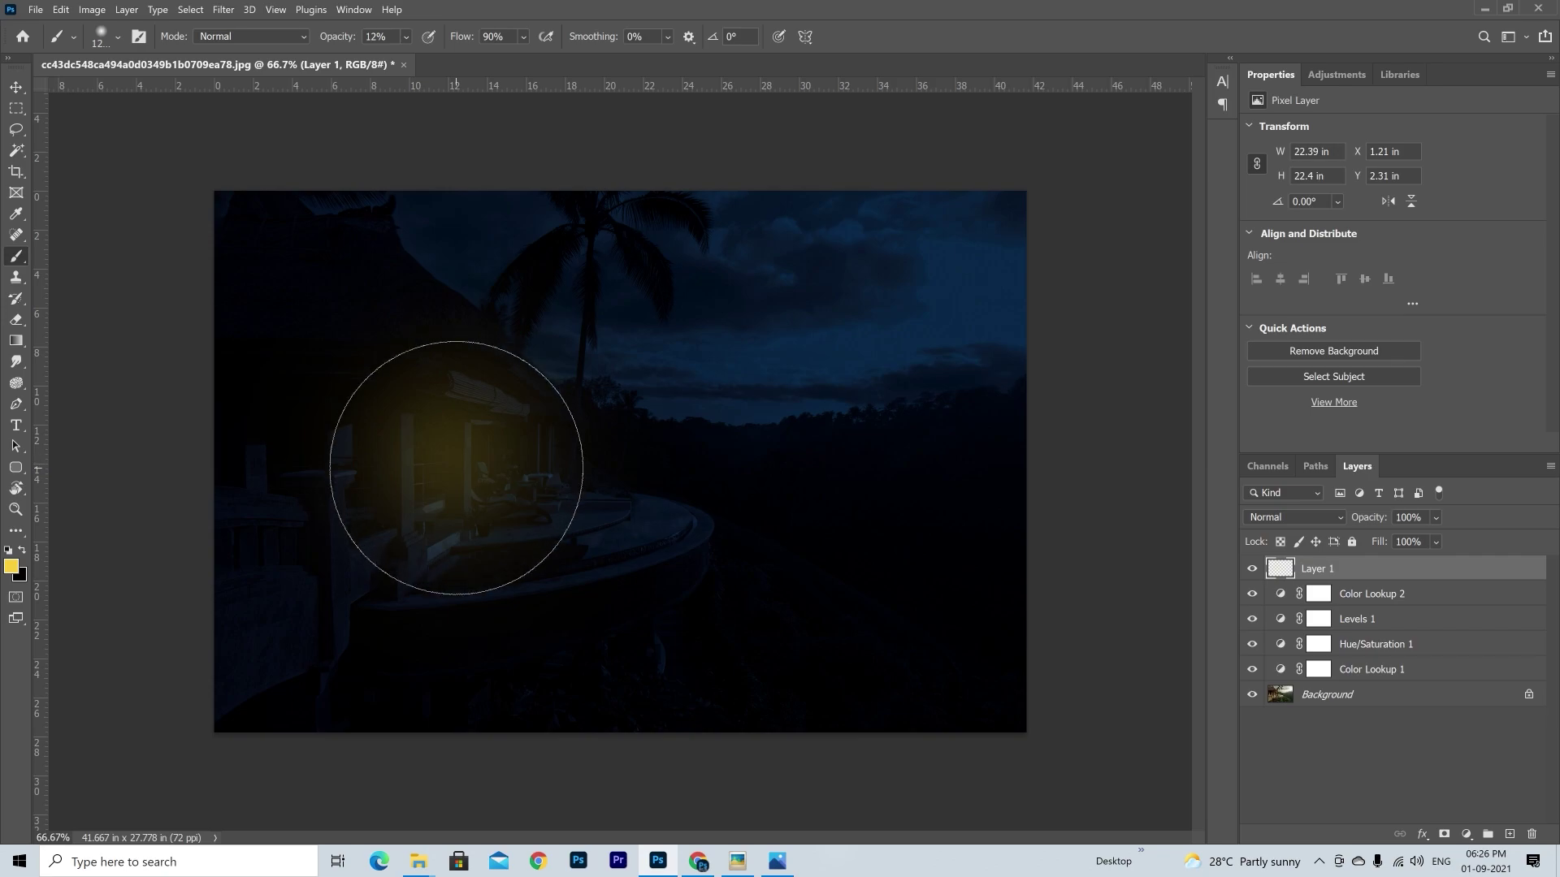
Shrink the brush to about 80 px and paint a small bright light source within the porch glow
key("bracketleft")
key("bracketleft")
key("bracketleft")
key("bracketleft")
key("bracketleft")
key("bracketleft")
key("bracketleft")
key("bracketleft")
key("bracketleft")
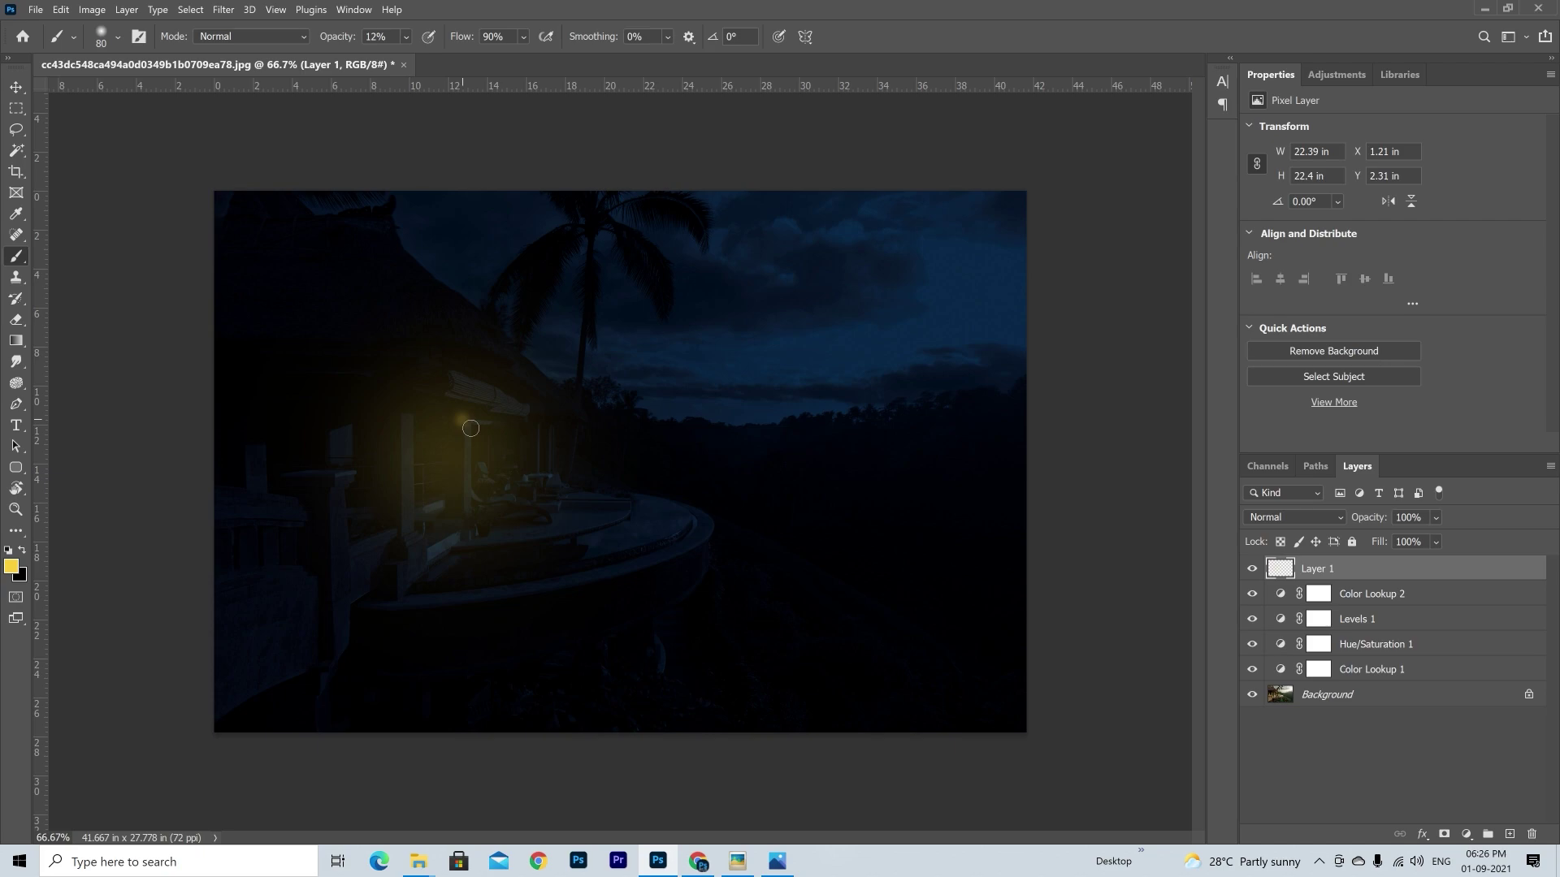
key("bracketleft")
Place a copy of the lamp glow scaled to about 7.71 in at the porch's far end, and another copy above the leftmost post
key("v")
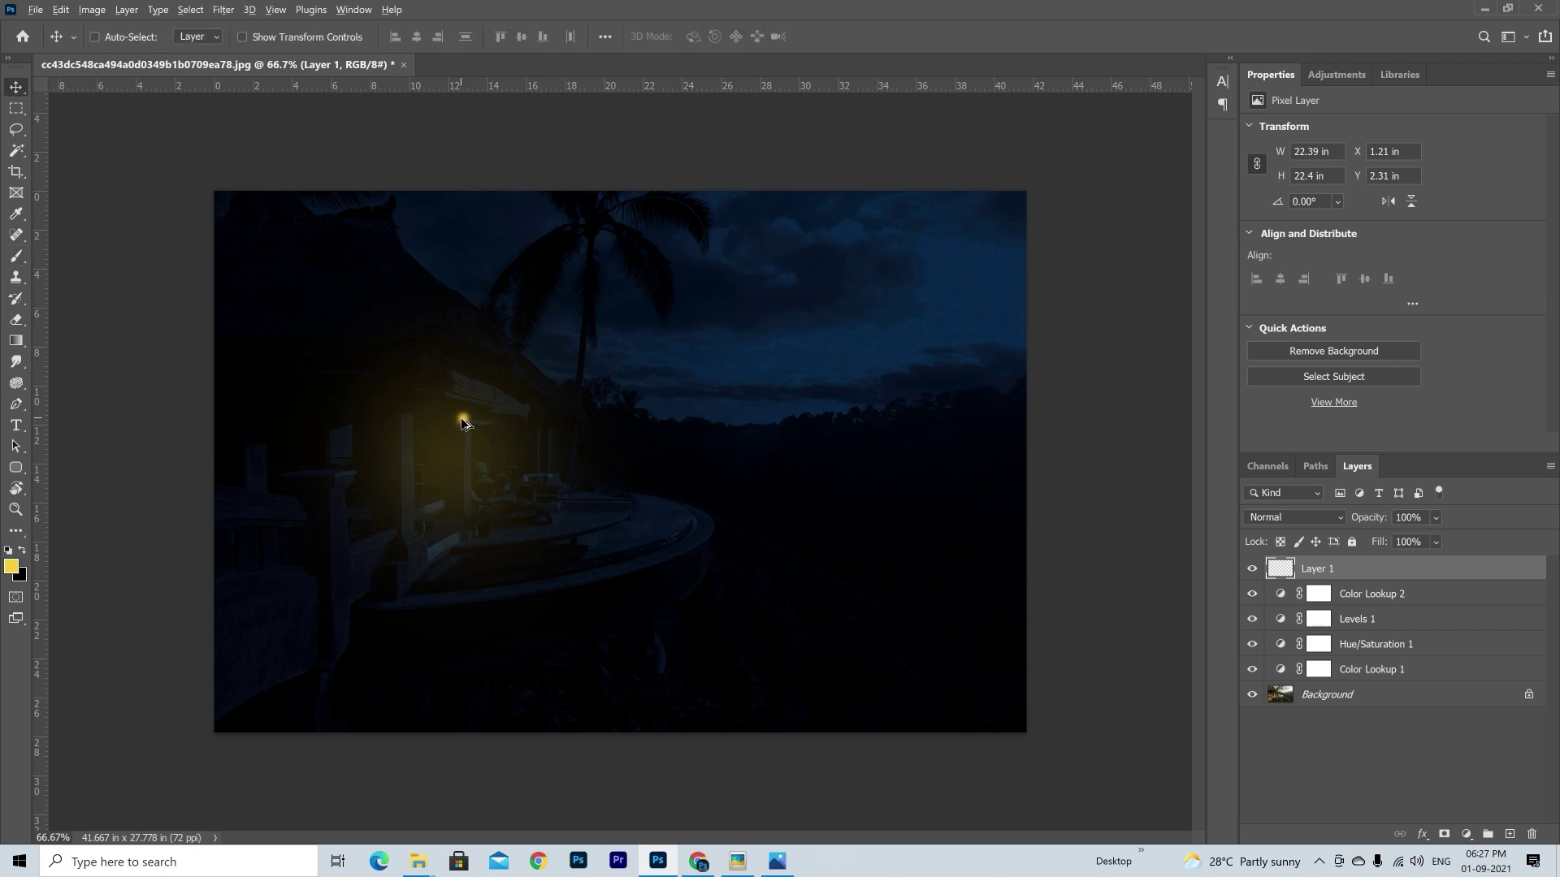
left_click_drag(461, 418, 537, 426)
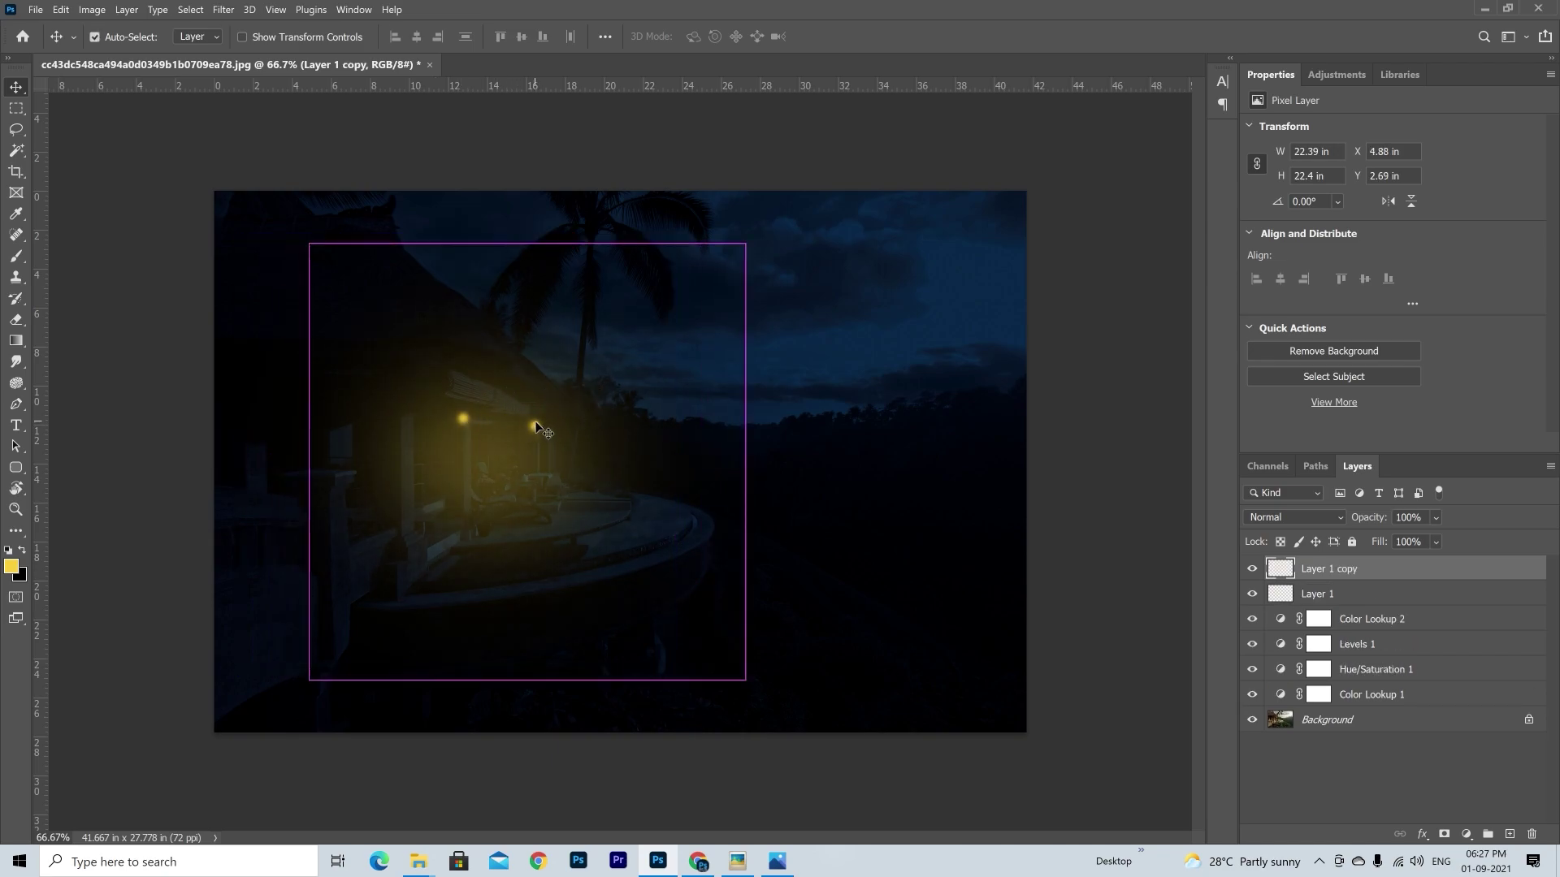
key("ctrl+t")
left_click_drag(530, 244, 596, 404)
left_click_drag(541, 342, 560, 385)
key("Return")
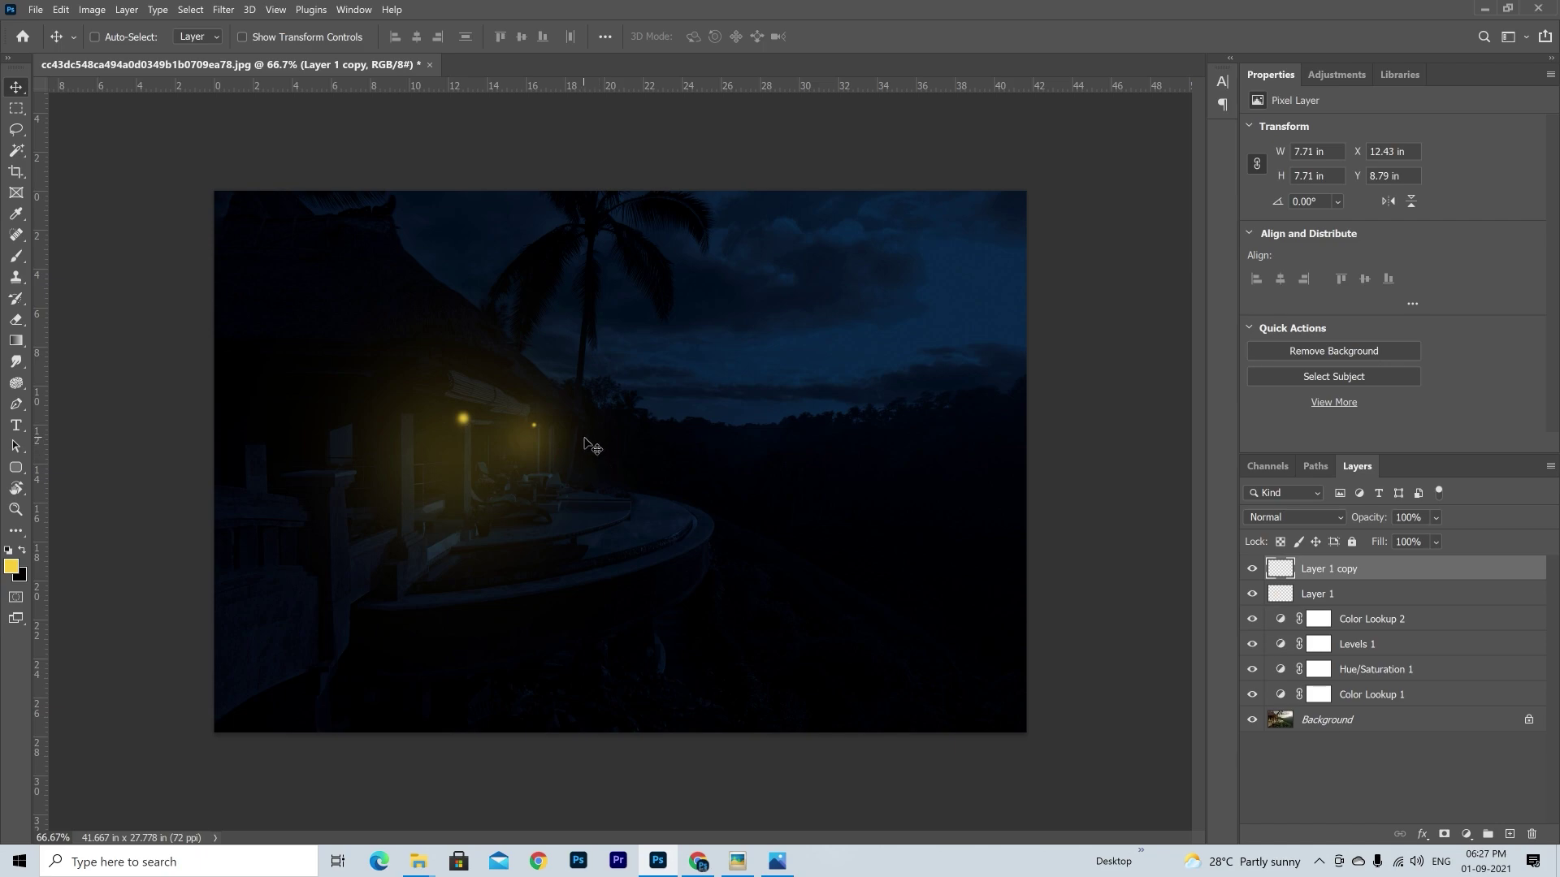
left_click_drag(537, 433, 269, 428)
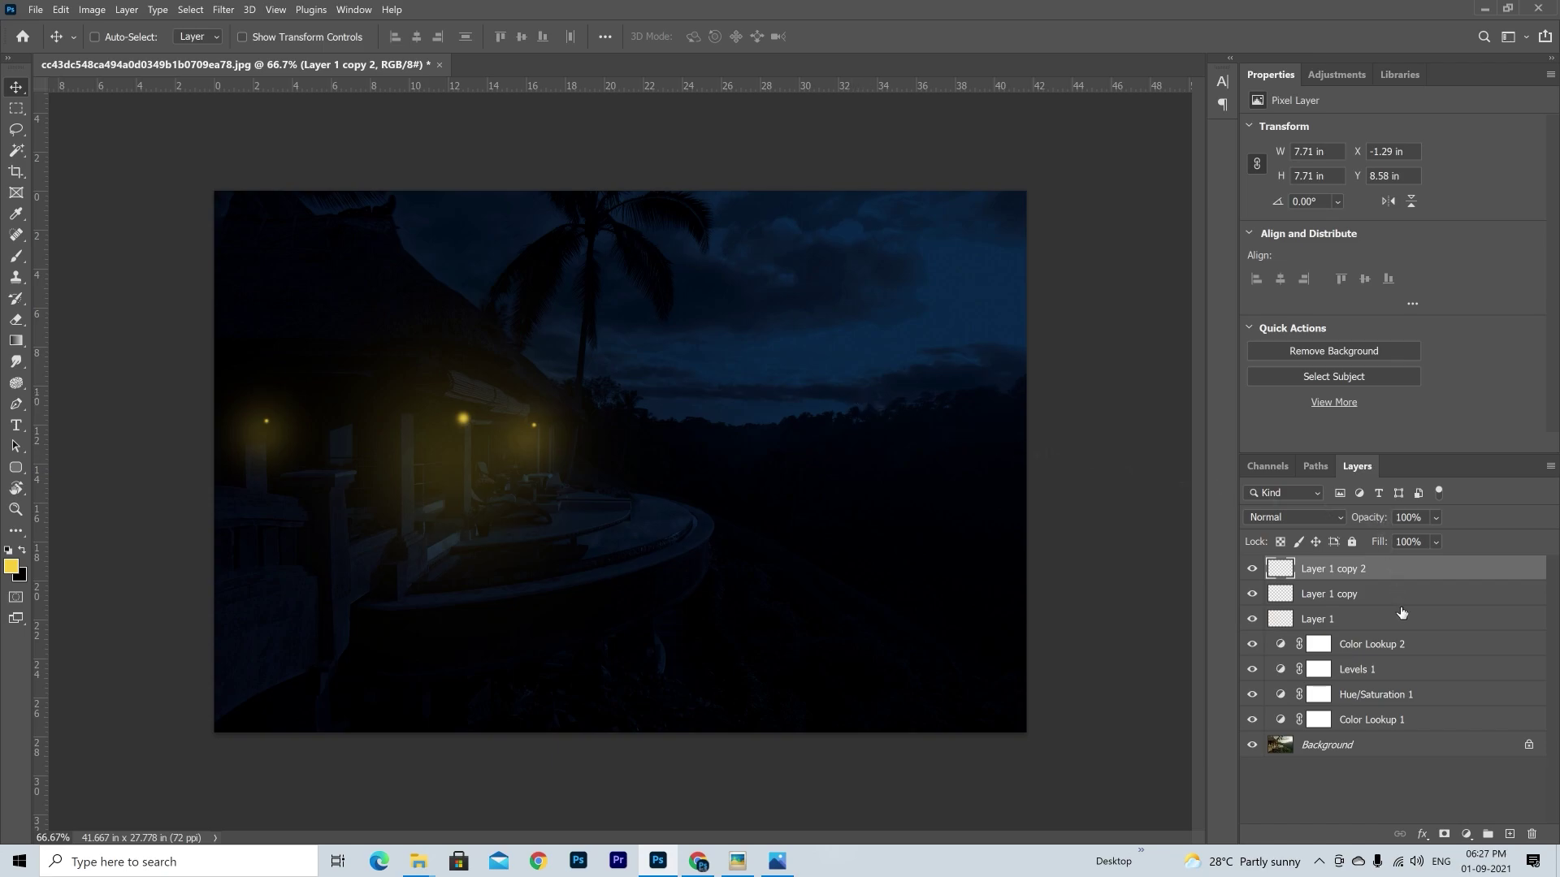
Group all layers above the Background, and toggle the group's visibility to compare the night effect with the original photo
left_click(1410, 724, "shift")
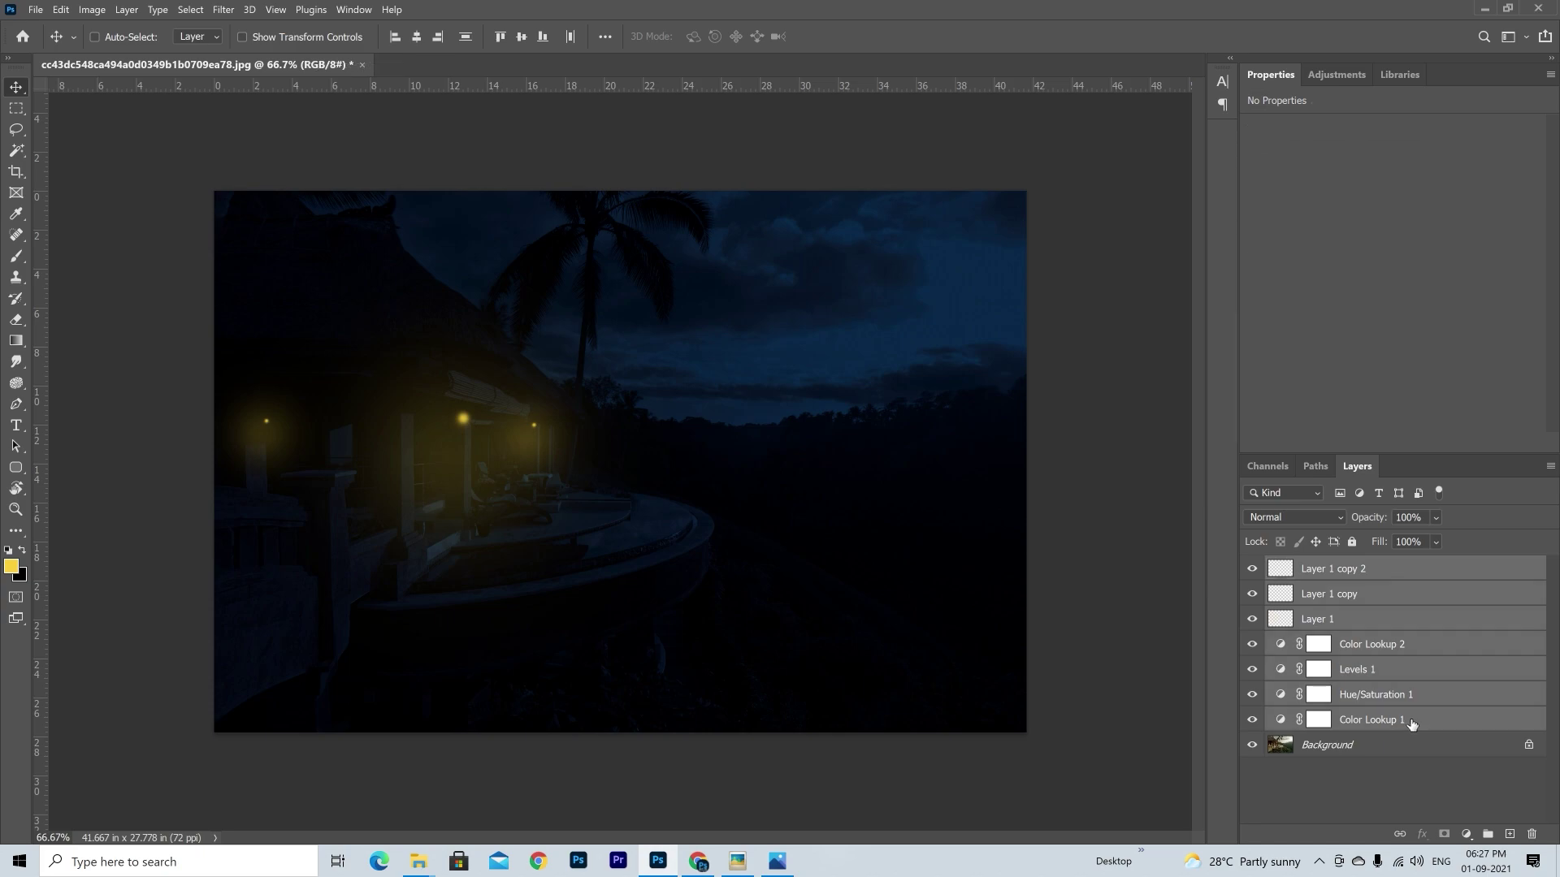
key("ctrl")
key("ctrl+g")
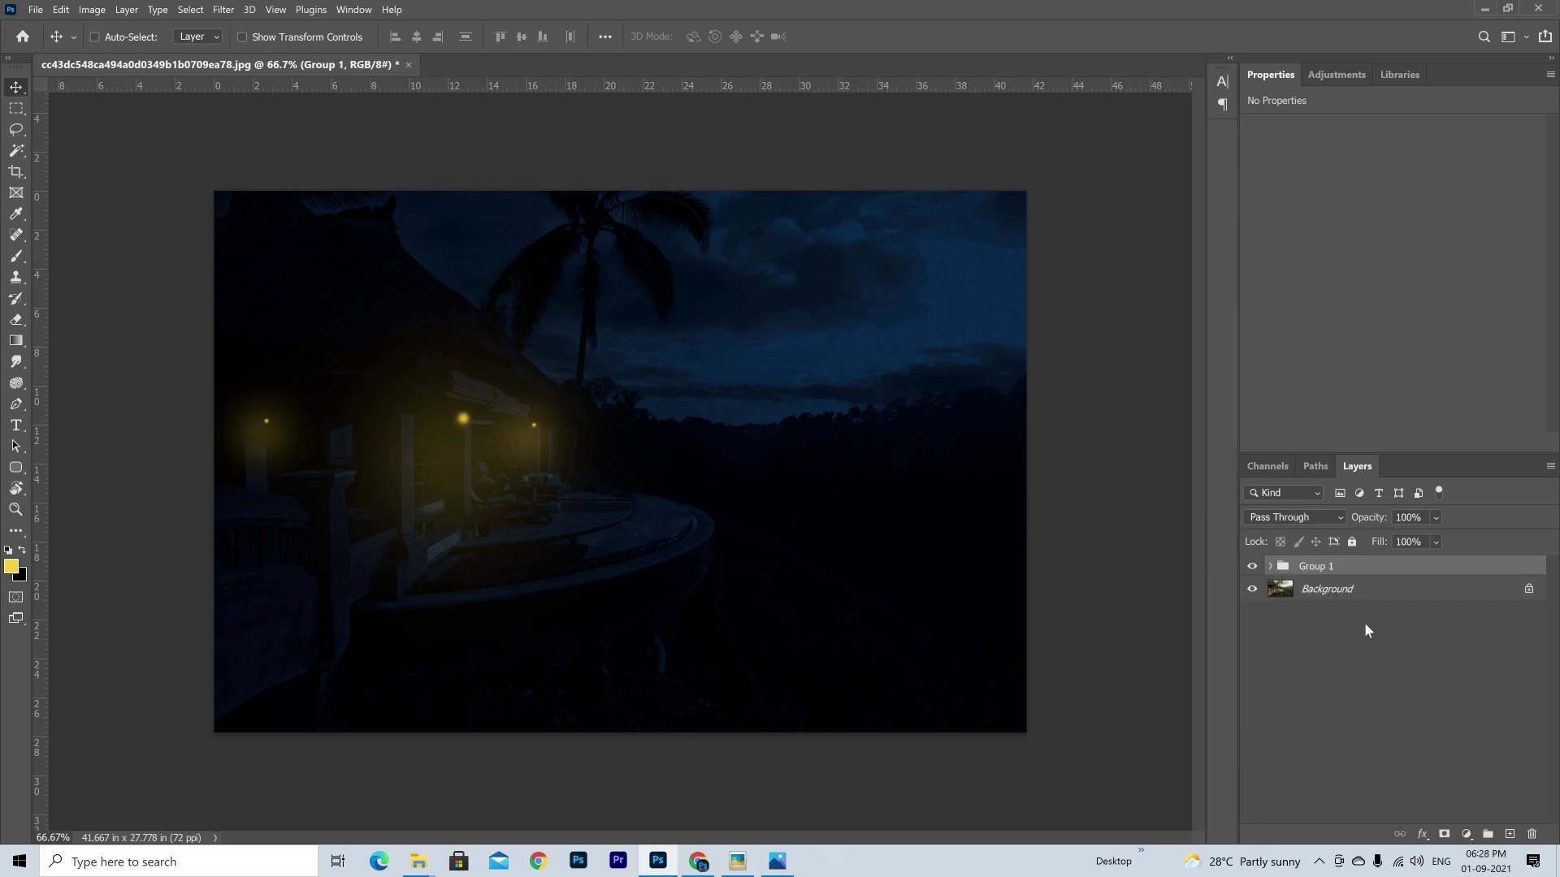
left_click(1255, 567)
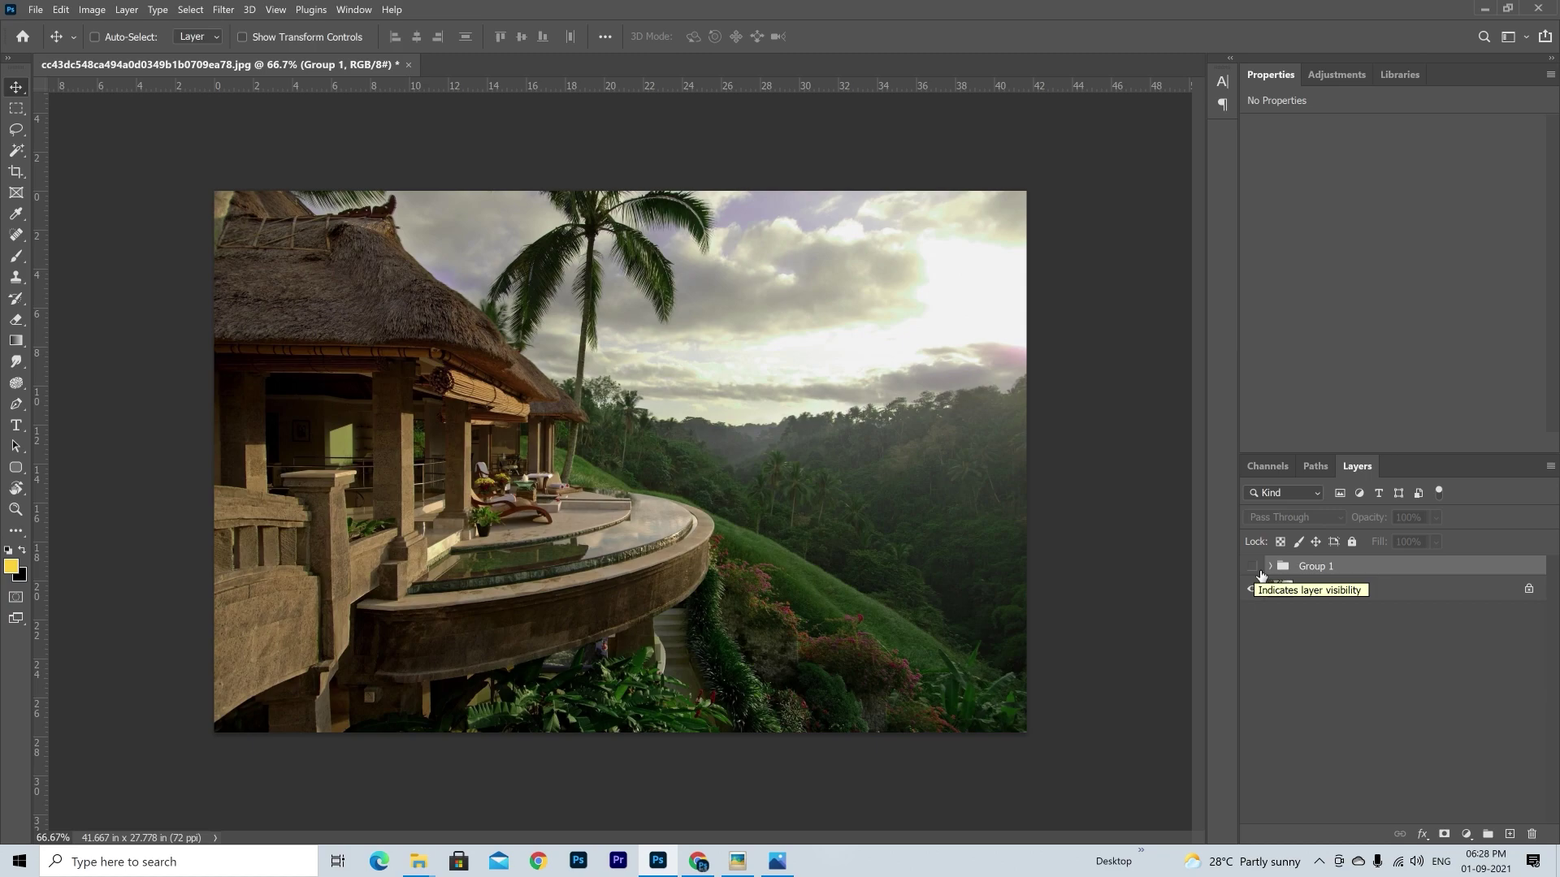
left_click(1255, 568)
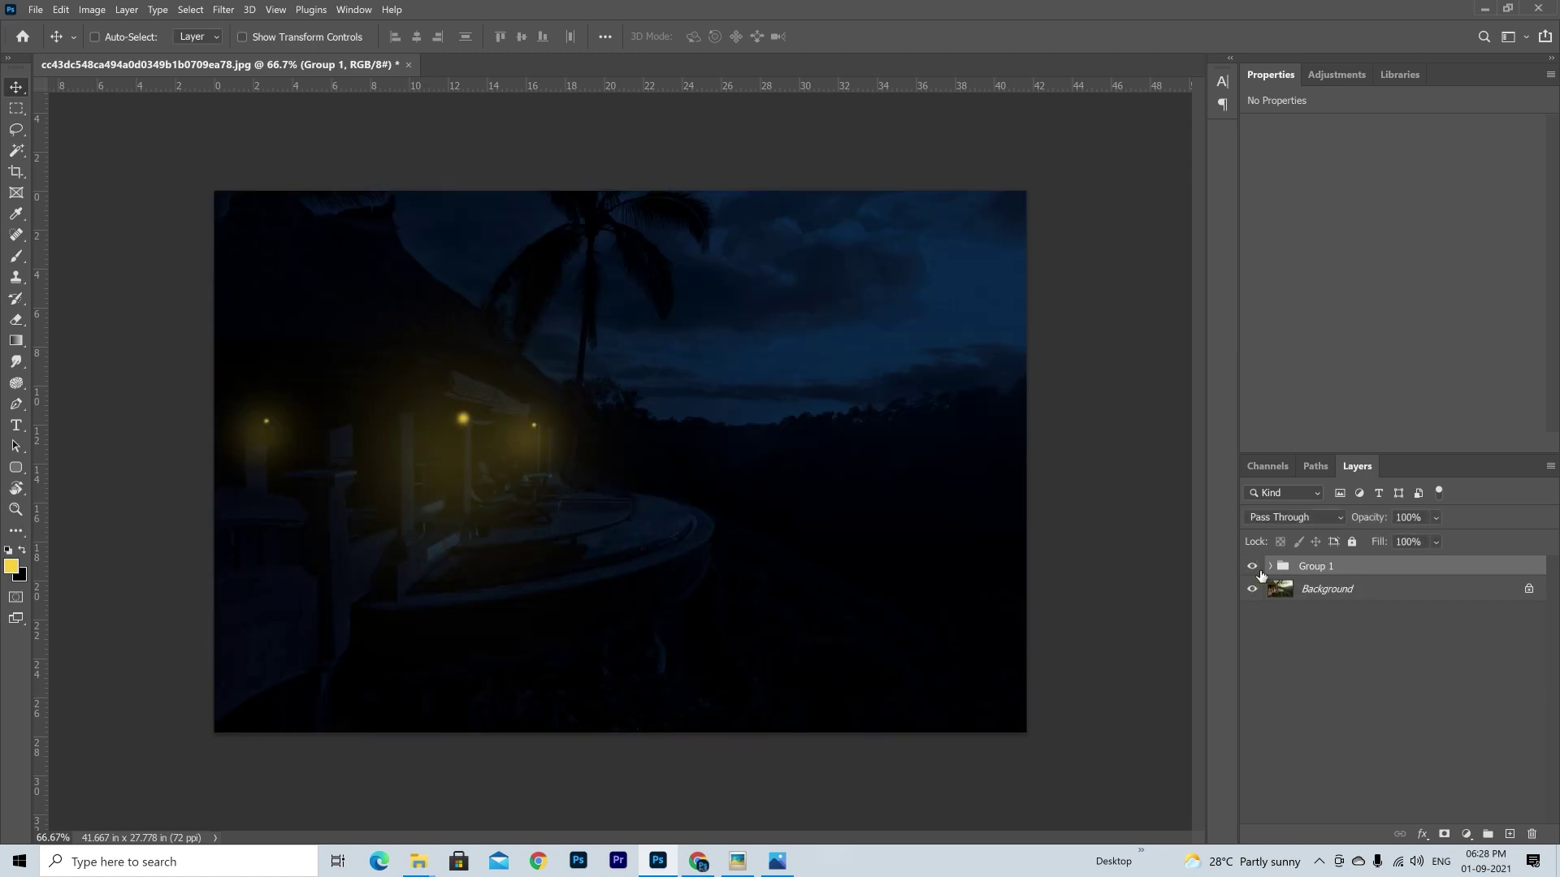